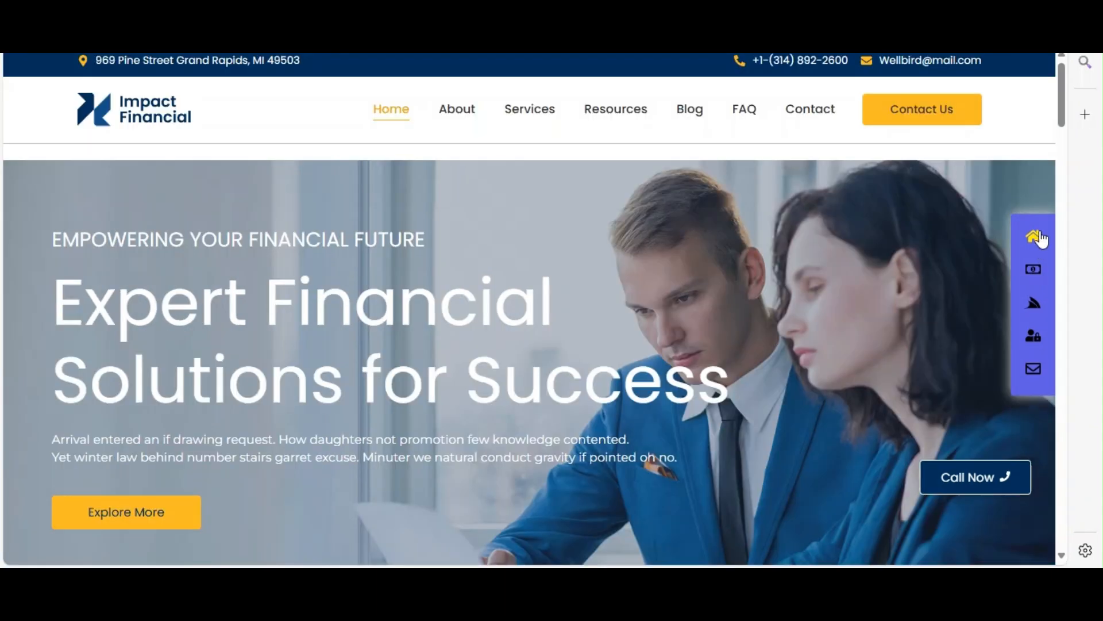
- Preview the finished site's one-page navigation by jumping through each linked section and returning to the home section
left_click(1036, 270)
left_click(1035, 302)
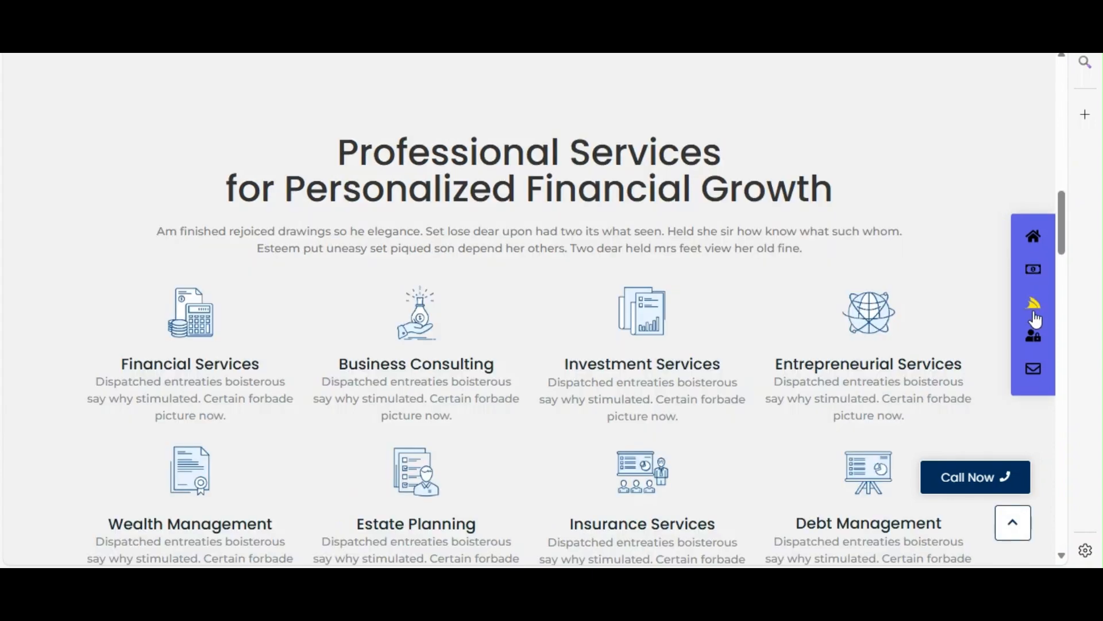
left_click(1034, 338)
left_click(1037, 369)
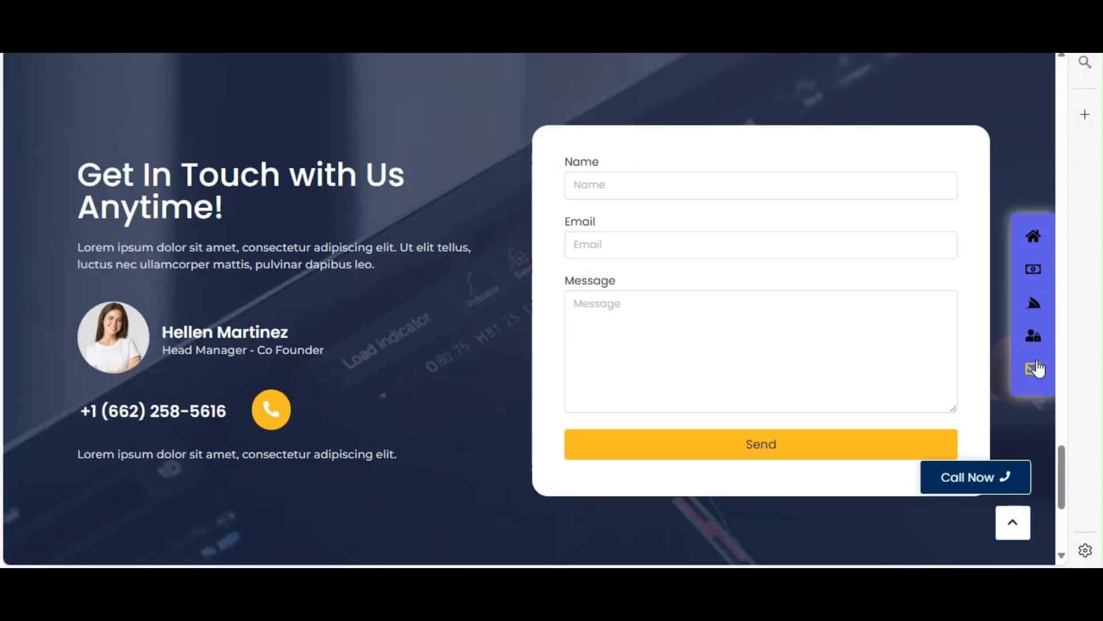
left_click(1034, 240)
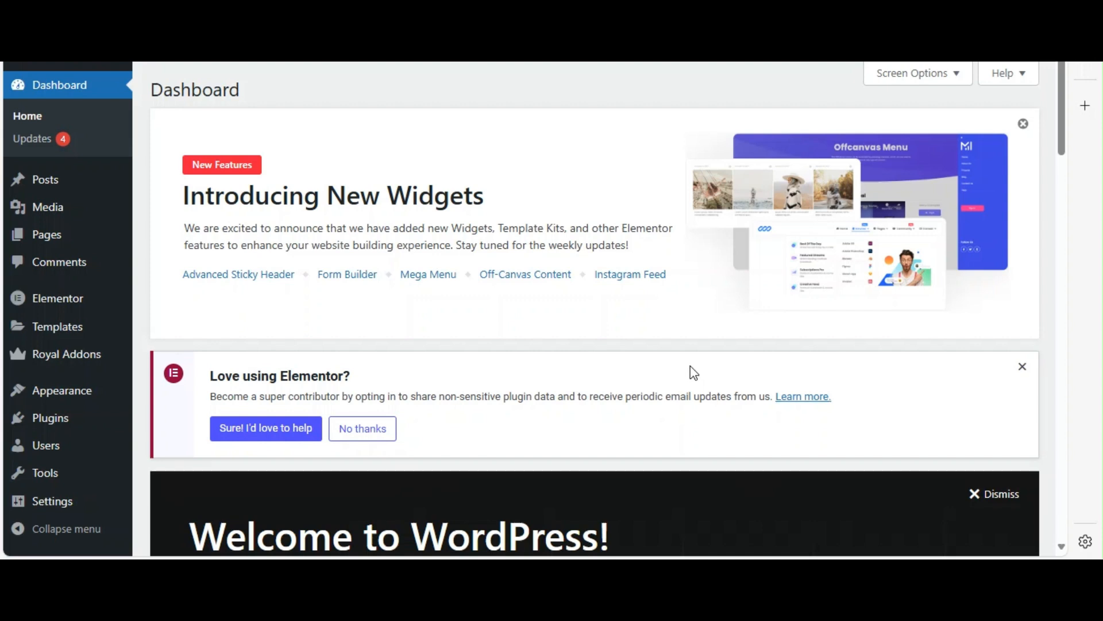
- Check the Royal Elementor Addons entry in the WordPress plugin search results
left_click_drag(244, 95, 151, 90)
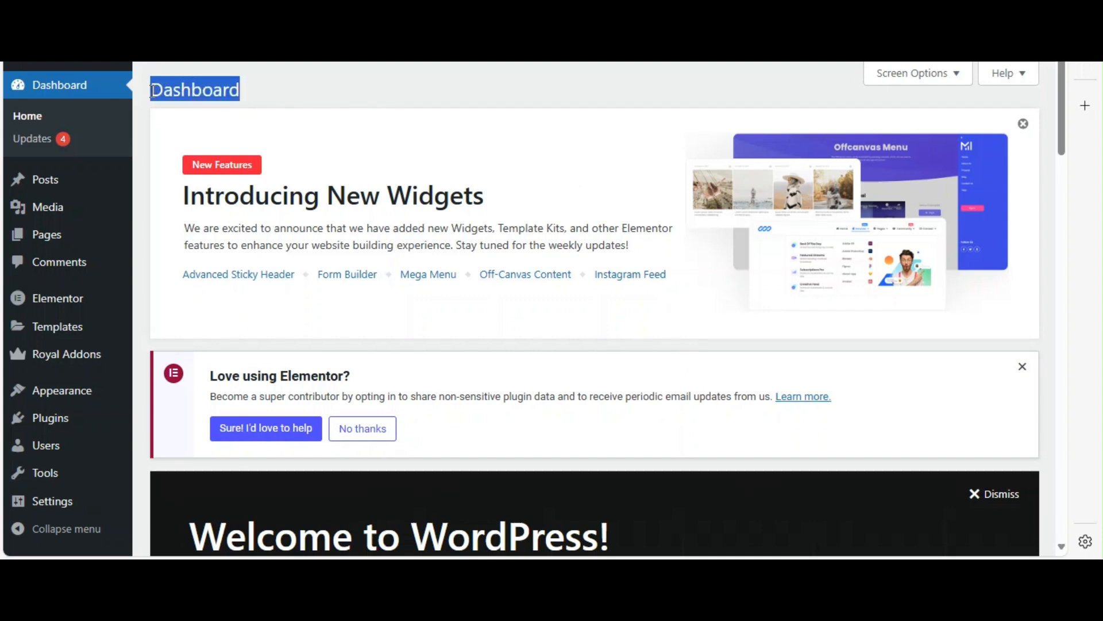
left_click(439, 116)
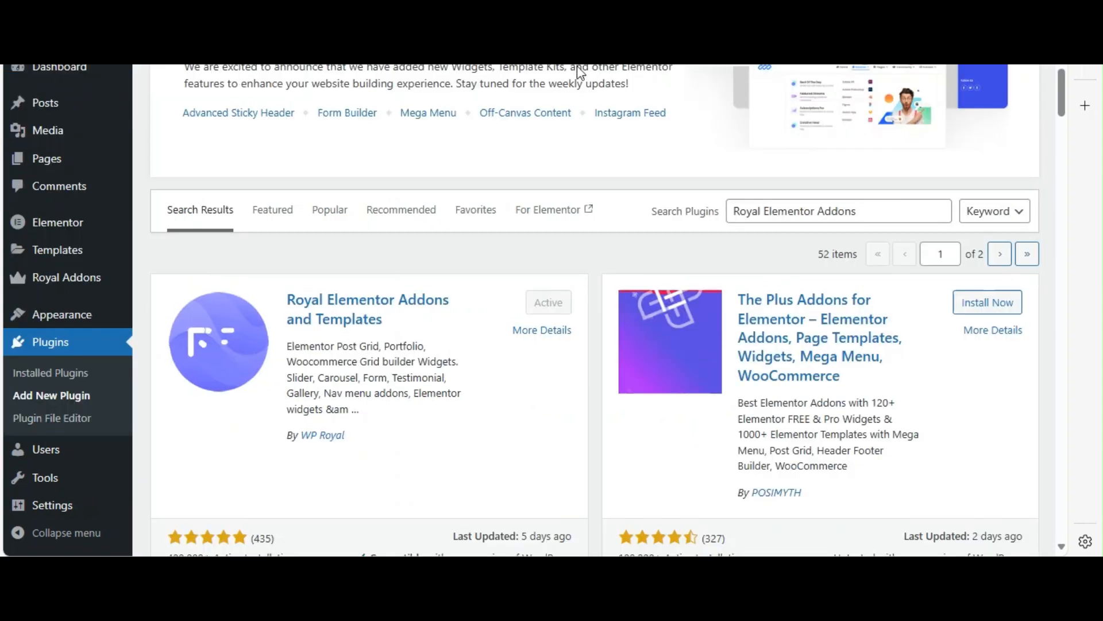
left_click_drag(859, 210, 732, 201)
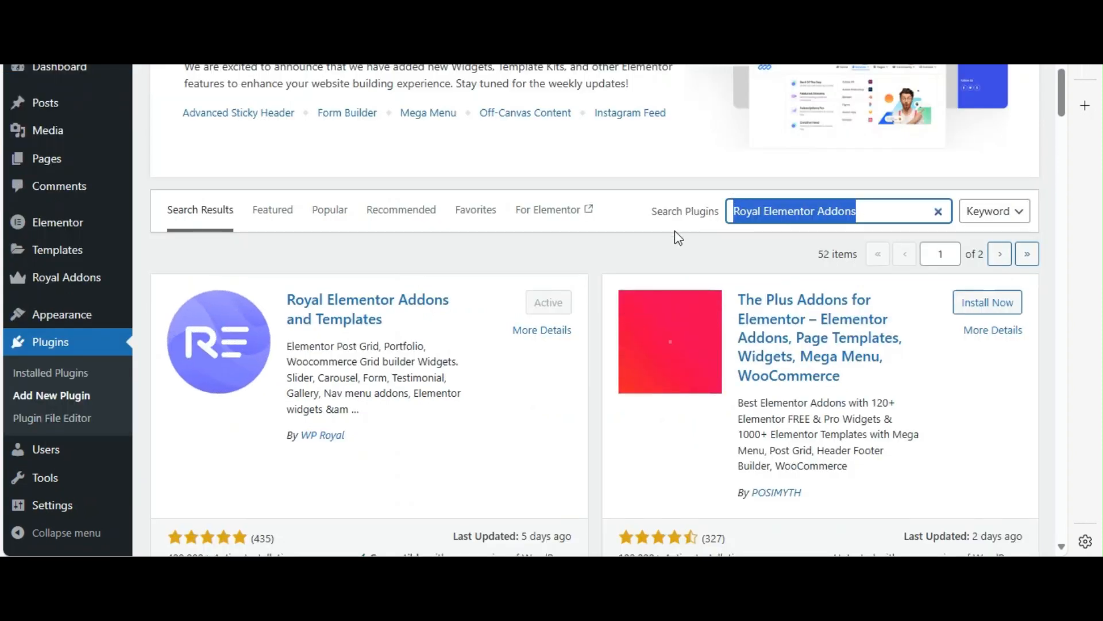
left_click(654, 247)
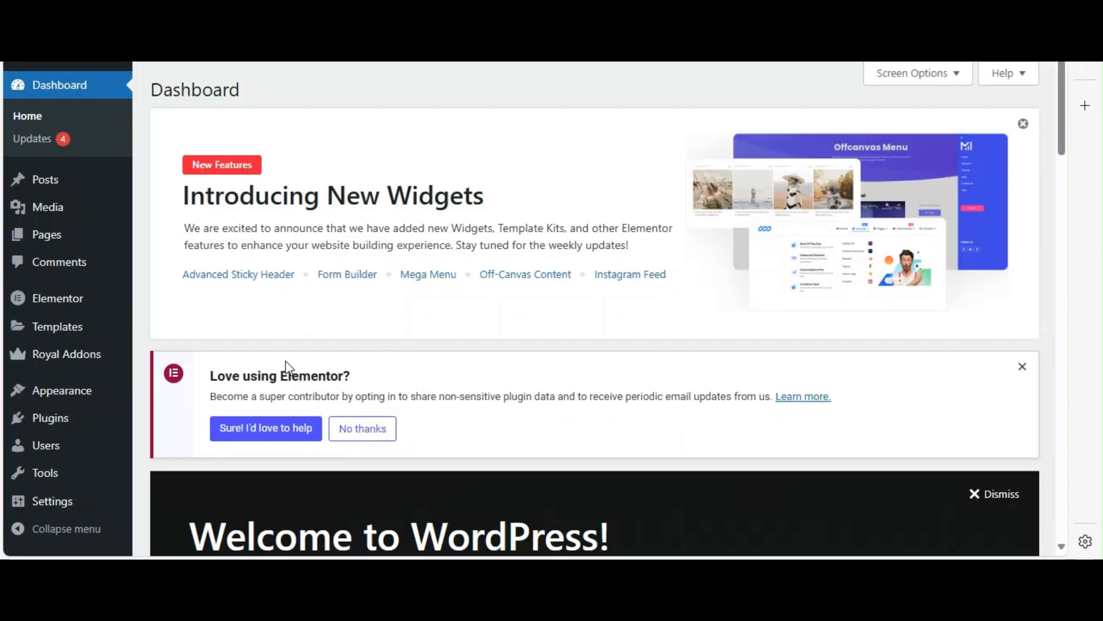
- Open the Home page from the site's page list for editing with Elementor
mouse_move(70, 305)
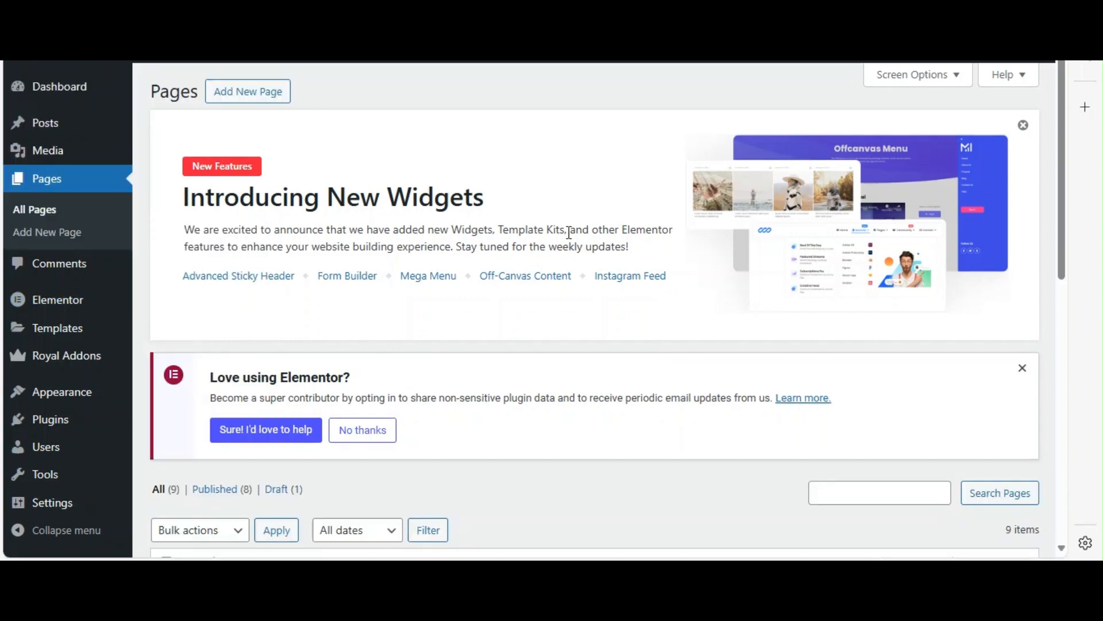
left_click_drag(199, 94, 150, 92)
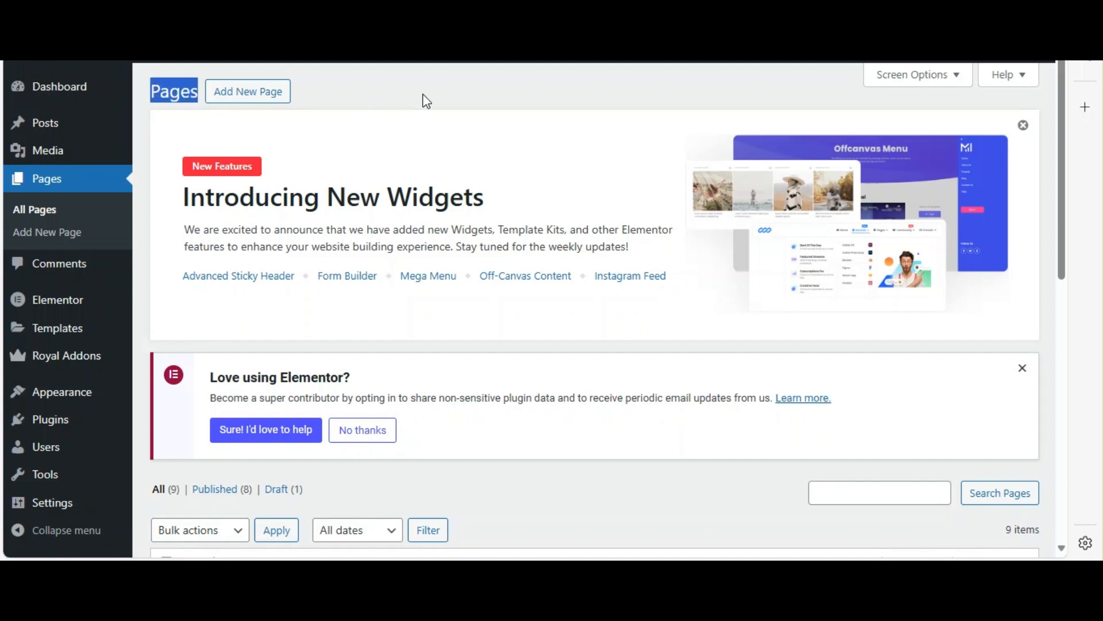
scroll(421, 99, "down", 10)
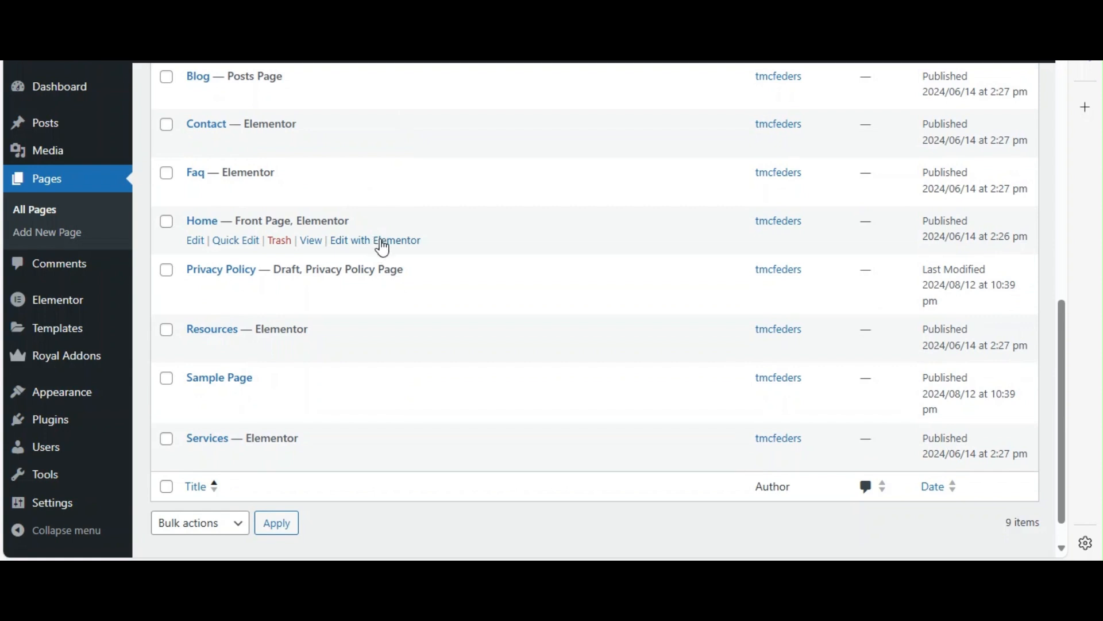
left_click(383, 249)
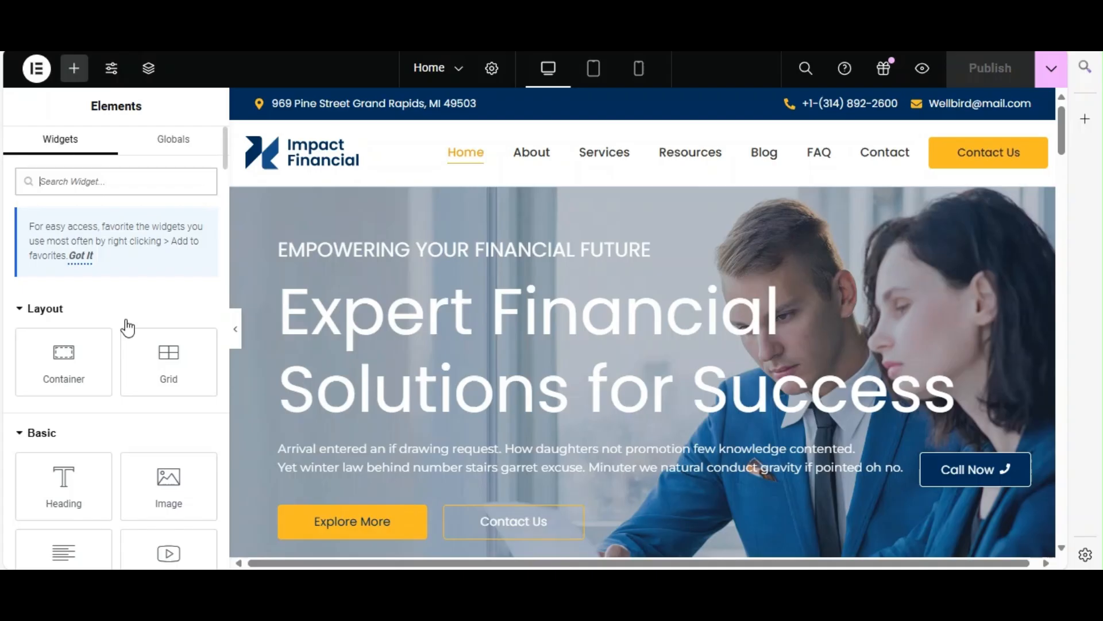
- Find the Onepage Nav widget and add it to the page between the header and the hero section
scroll(178, 250, "down", 15)
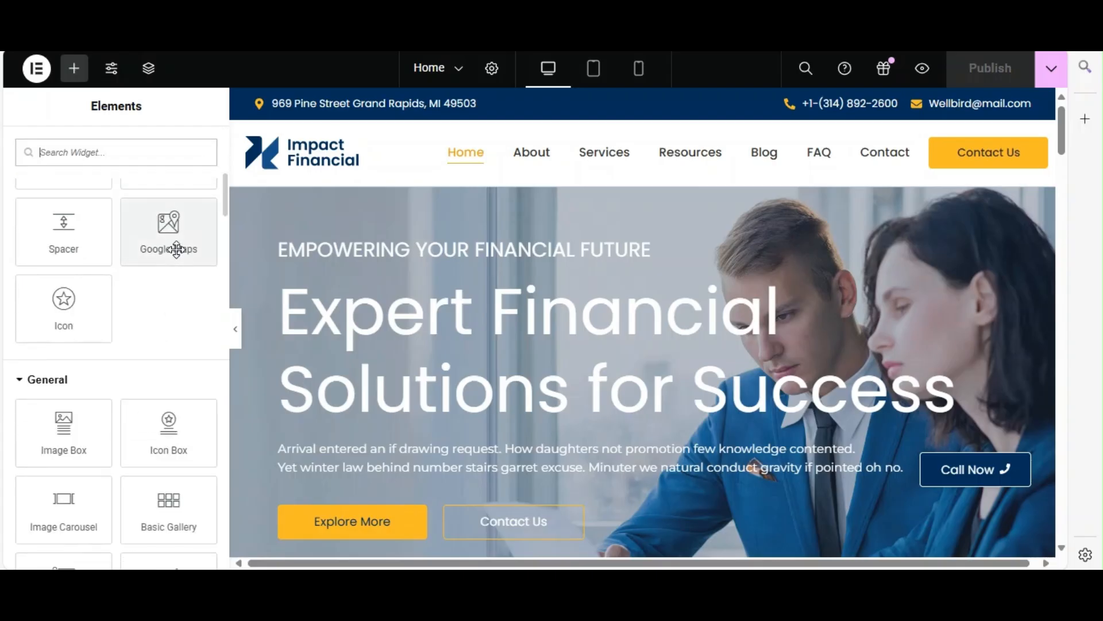
scroll(175, 250, "down", 5)
left_click(92, 154)
type("dne")
left_click_drag(64, 317, 890, 217)
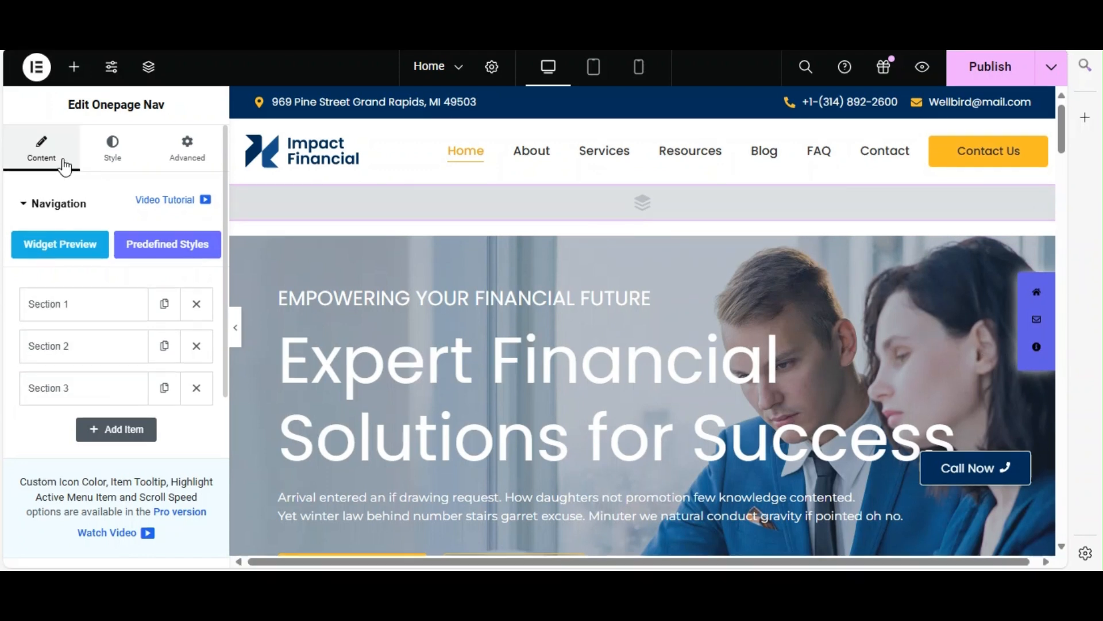
- Examine the Section ID of the Section 1 navigation item and the CSS ID field of the container holding the widget
left_click(75, 310)
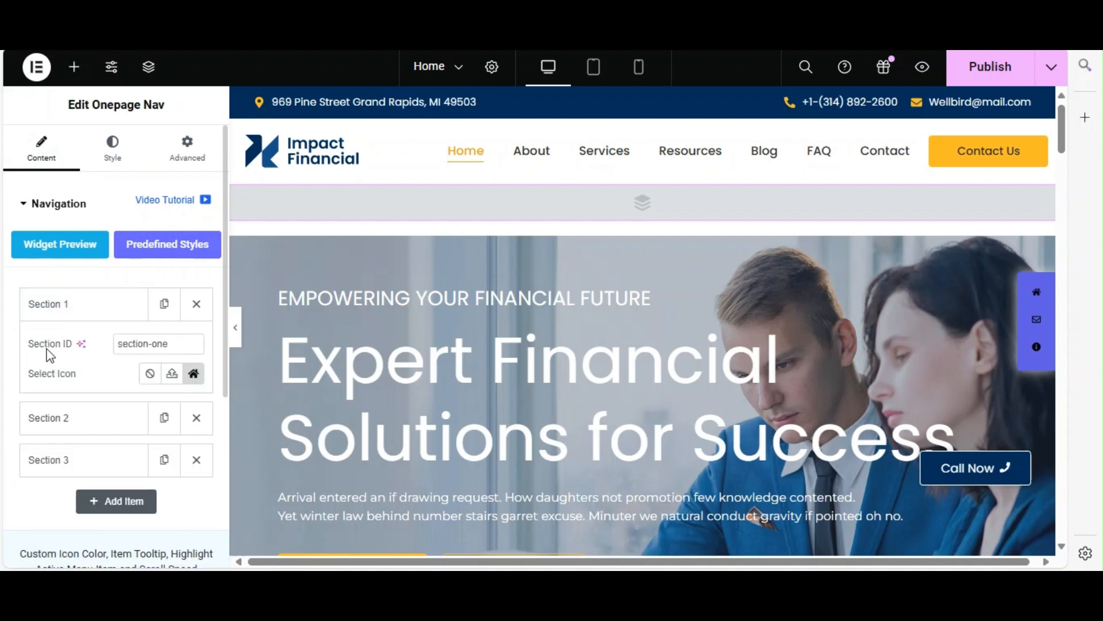
left_click_drag(27, 347, 74, 356)
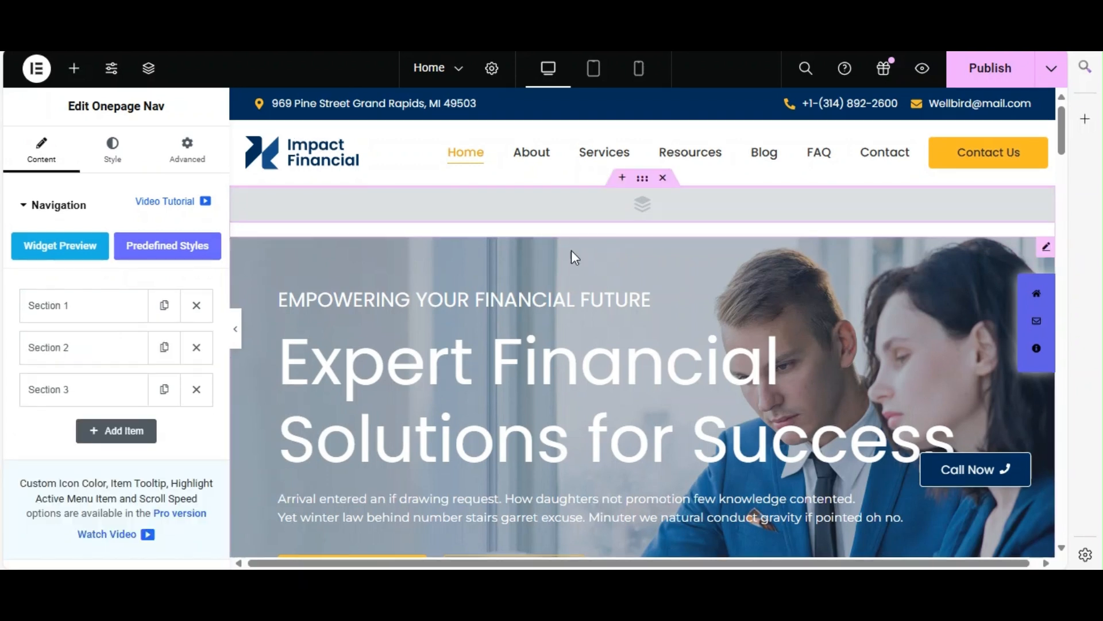
left_click(643, 180)
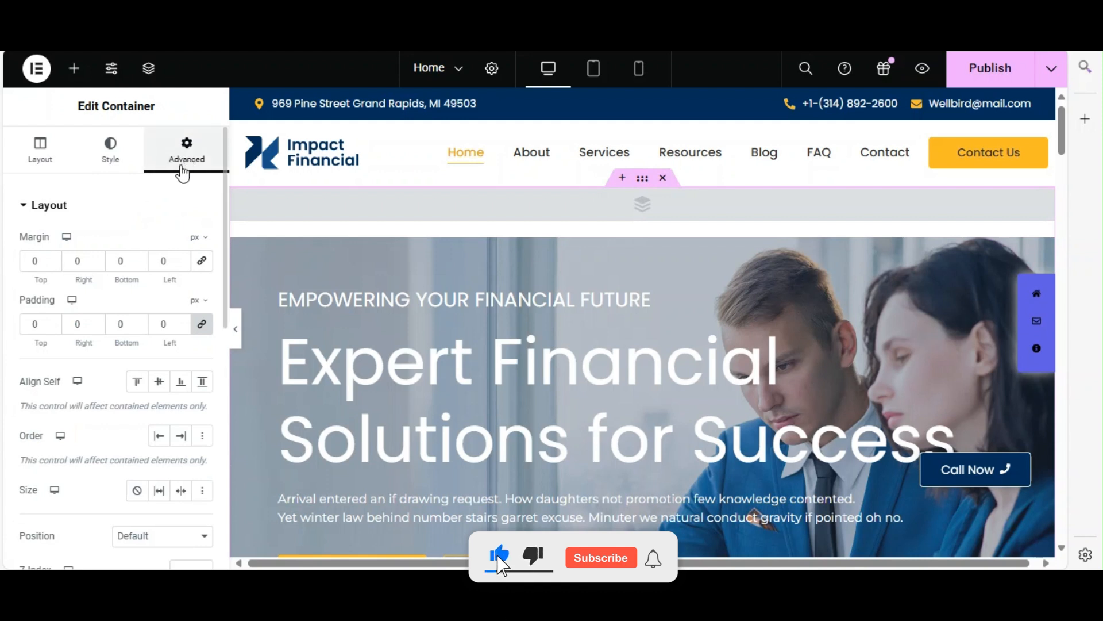
scroll(178, 172, "down", 5)
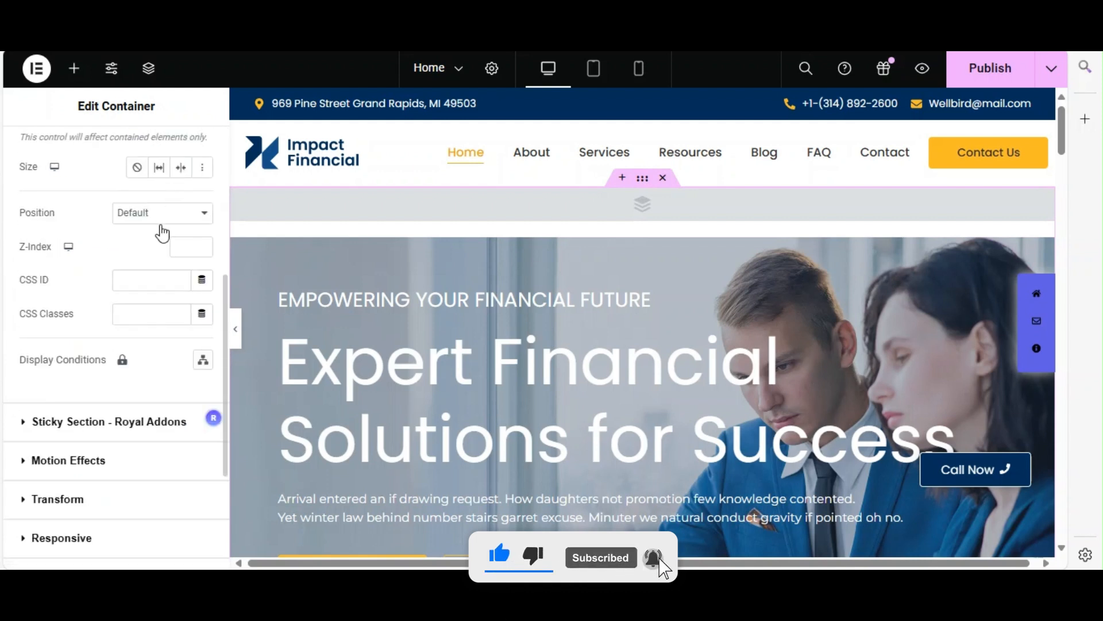
left_click_drag(53, 280, 23, 284)
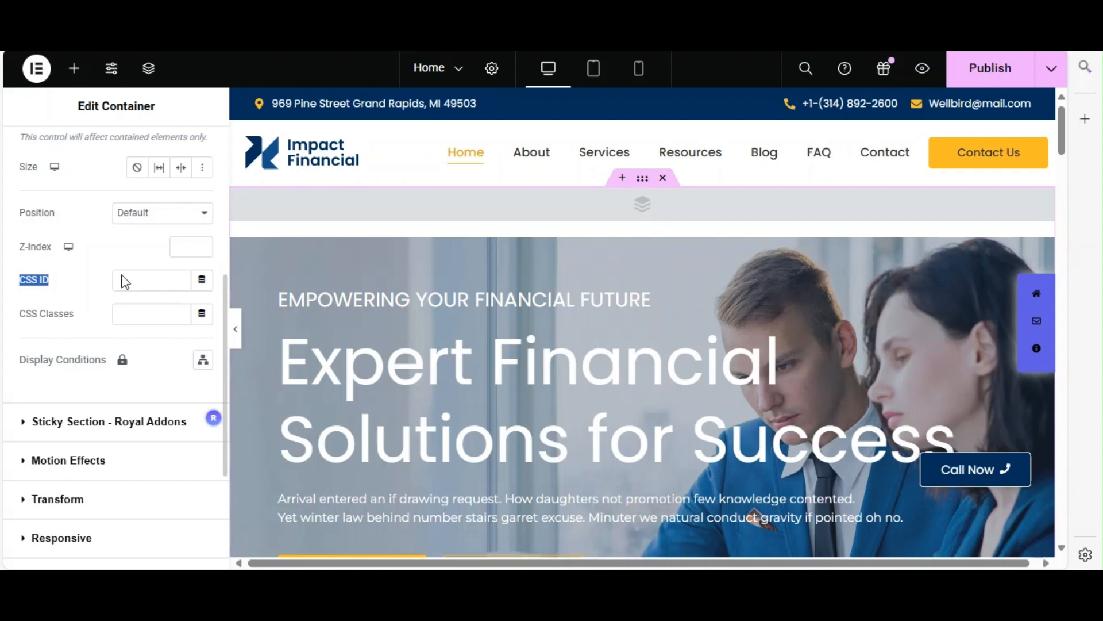
- Try the Left horizontal position in the Onepage Nav layout, and restore it to Right
left_click(1044, 284)
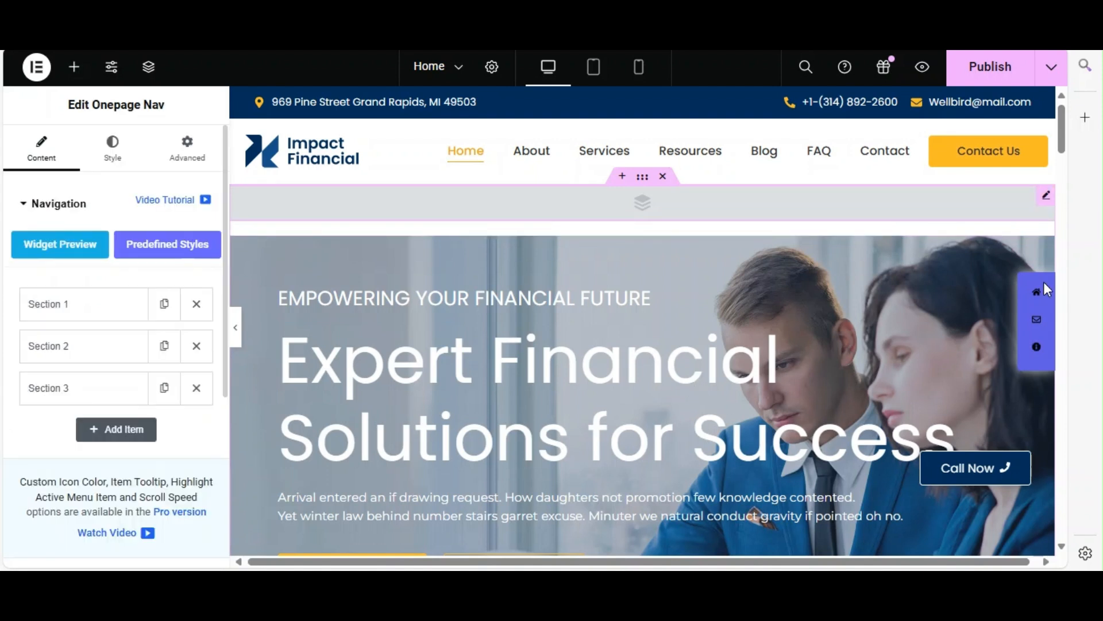
left_click(110, 157)
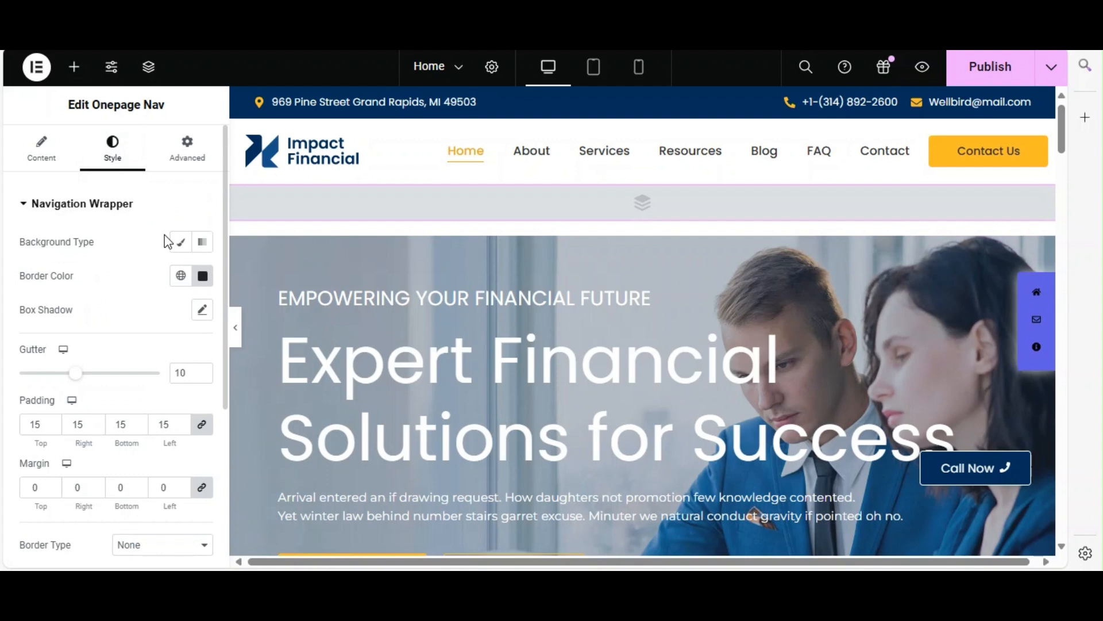
left_click(57, 154)
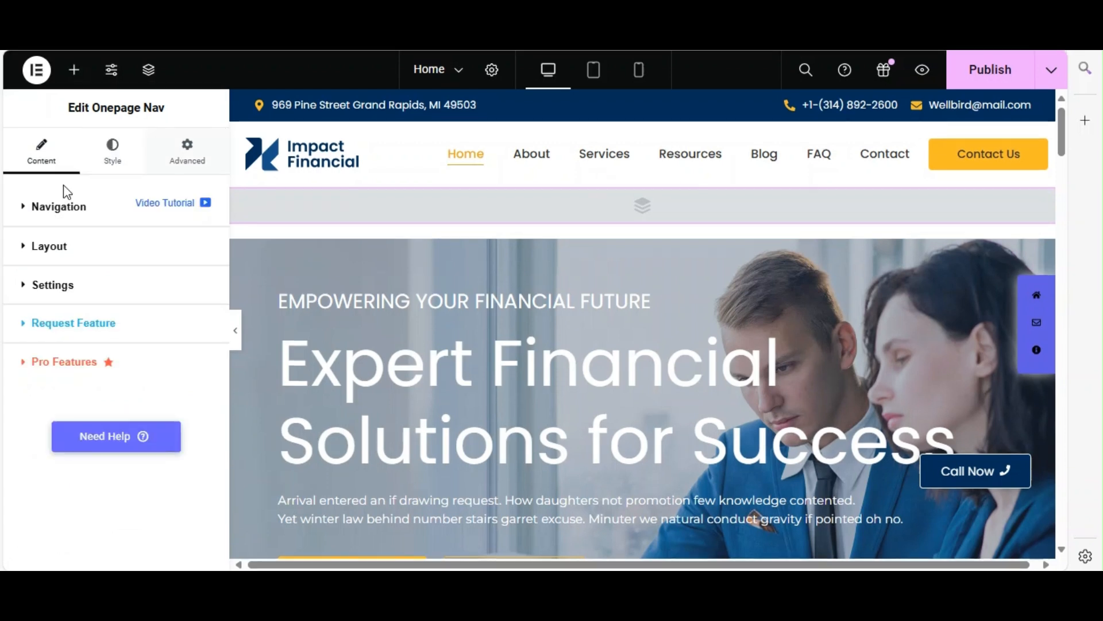
left_click(58, 247)
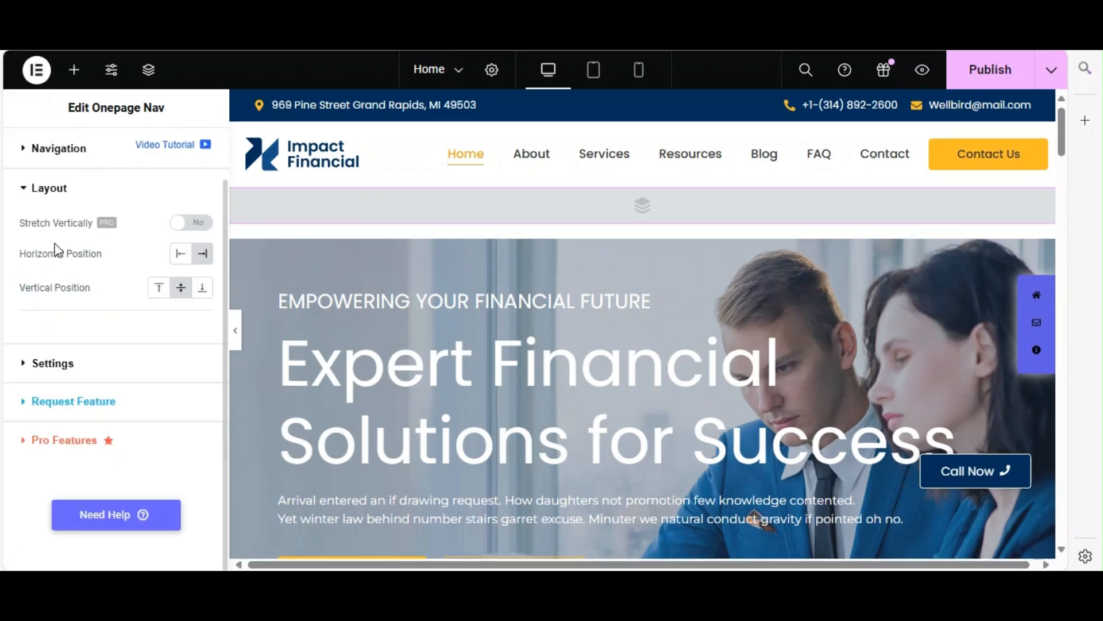
left_click(181, 254)
left_click(202, 254)
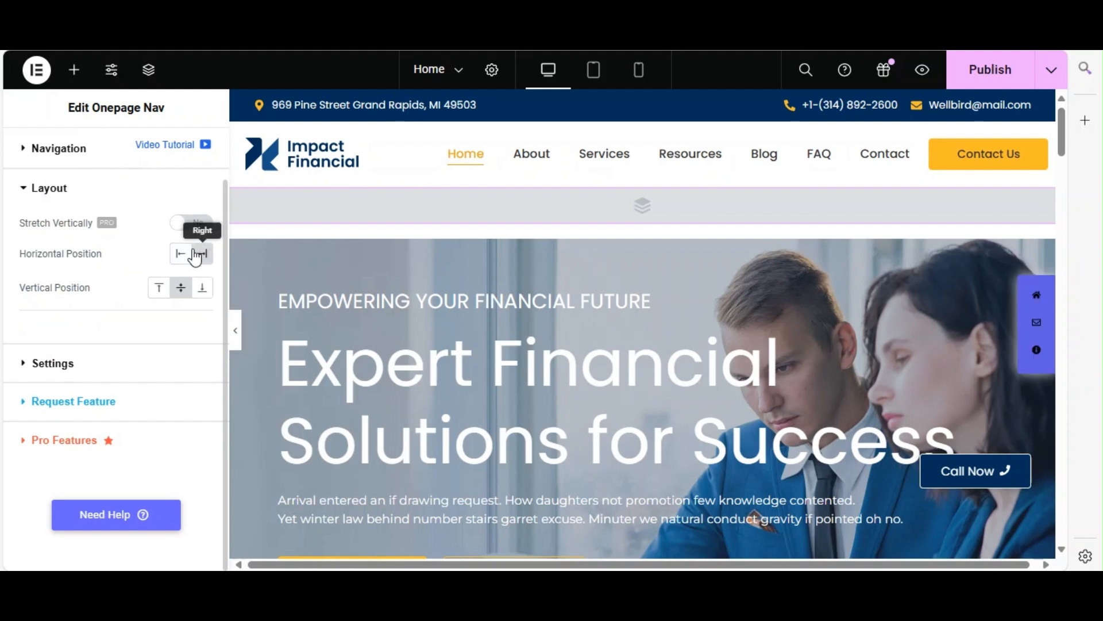
- Try the Top and Bottom vertical positions for the Onepage Nav, and restore the middle position
left_click(160, 288)
left_click(159, 287)
left_click(203, 290)
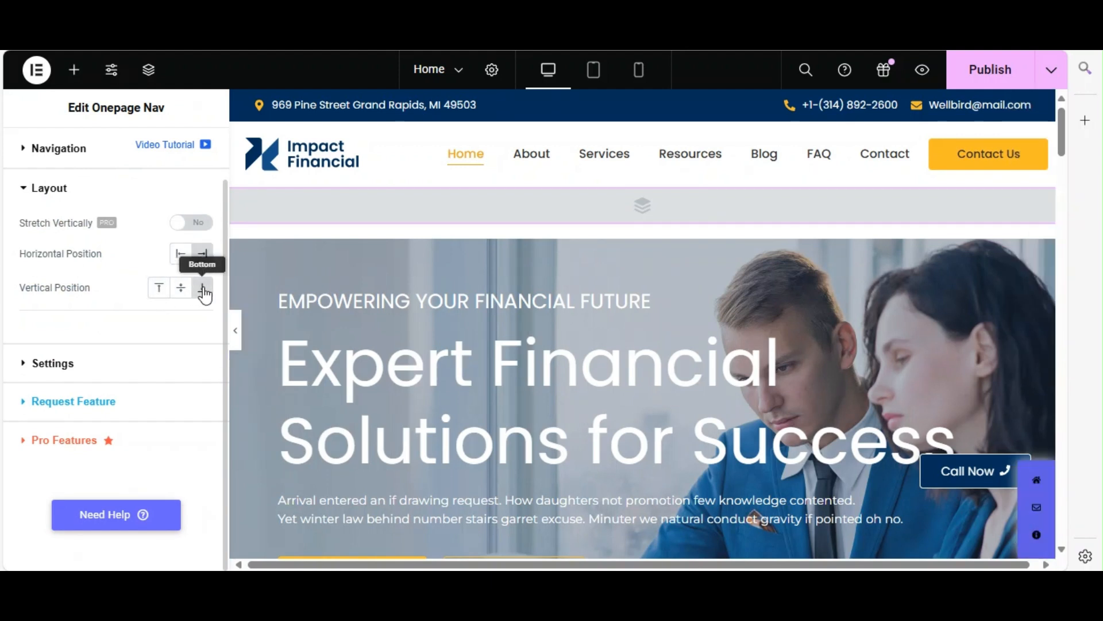
left_click(203, 289)
left_click(180, 289)
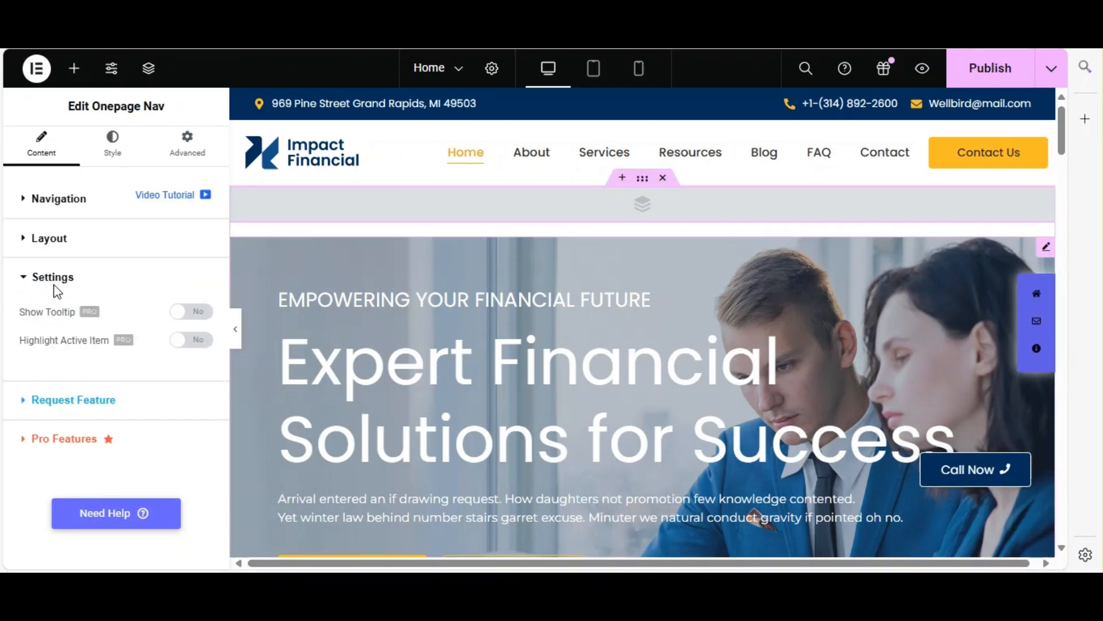
- Review the Navigation Item style options of the Onepage Nav and try a larger icon size
left_click(116, 159)
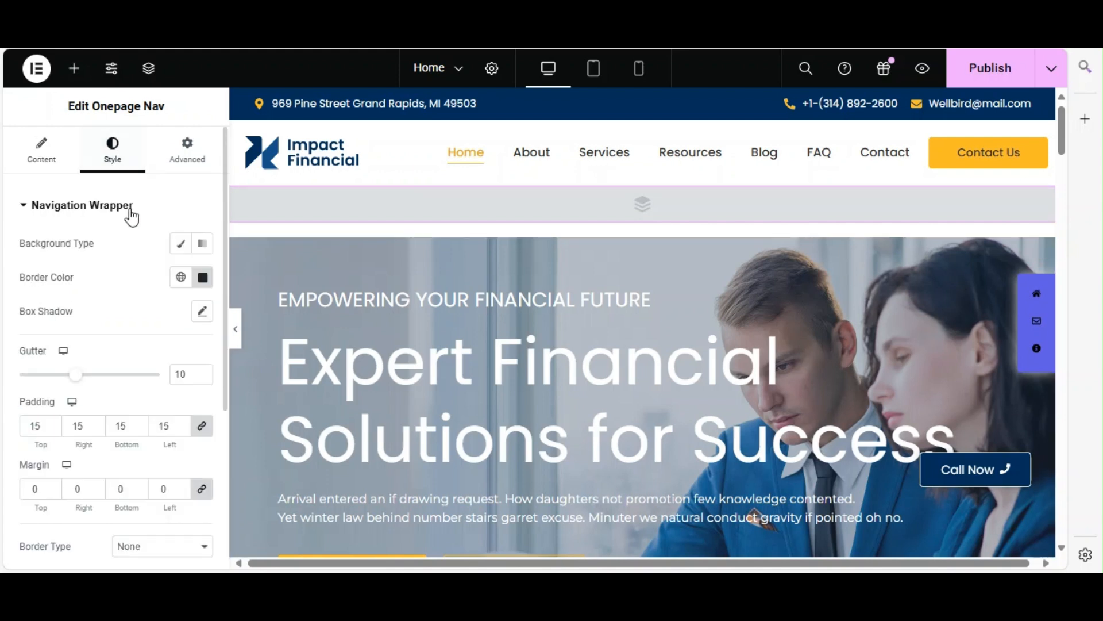
left_click(124, 212)
left_click(92, 248)
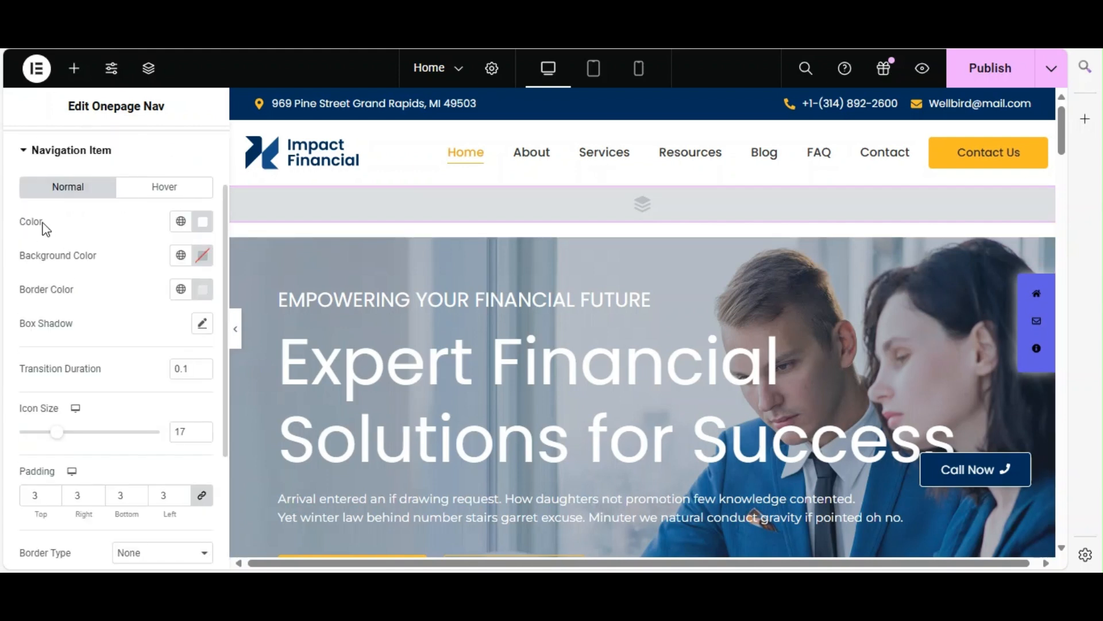
left_click_drag(97, 255, 16, 257)
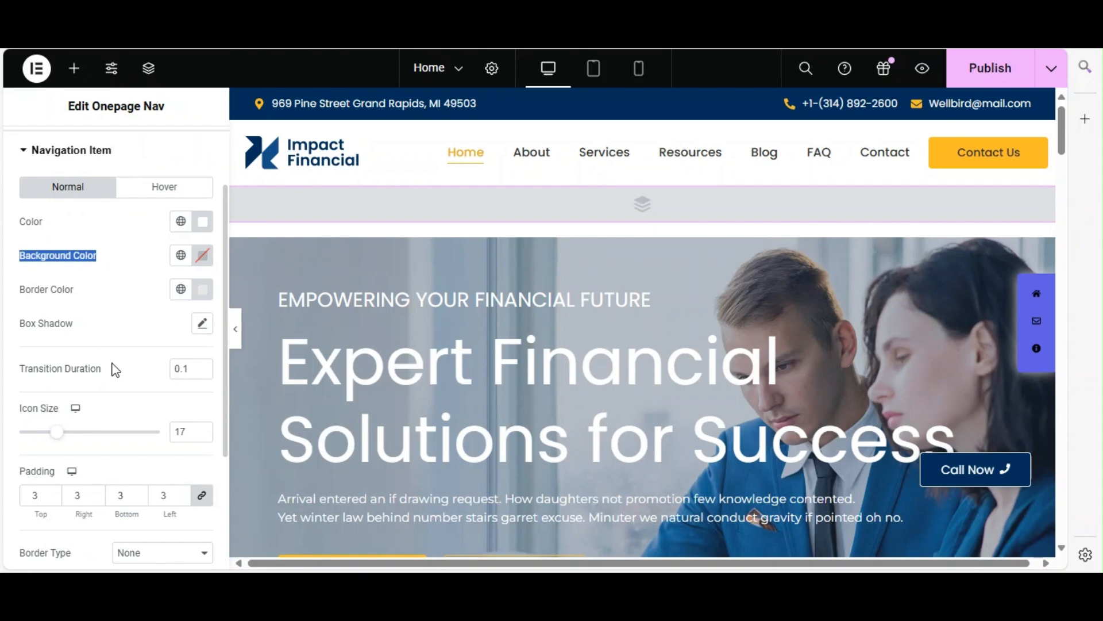
left_click_drag(56, 433, 92, 434)
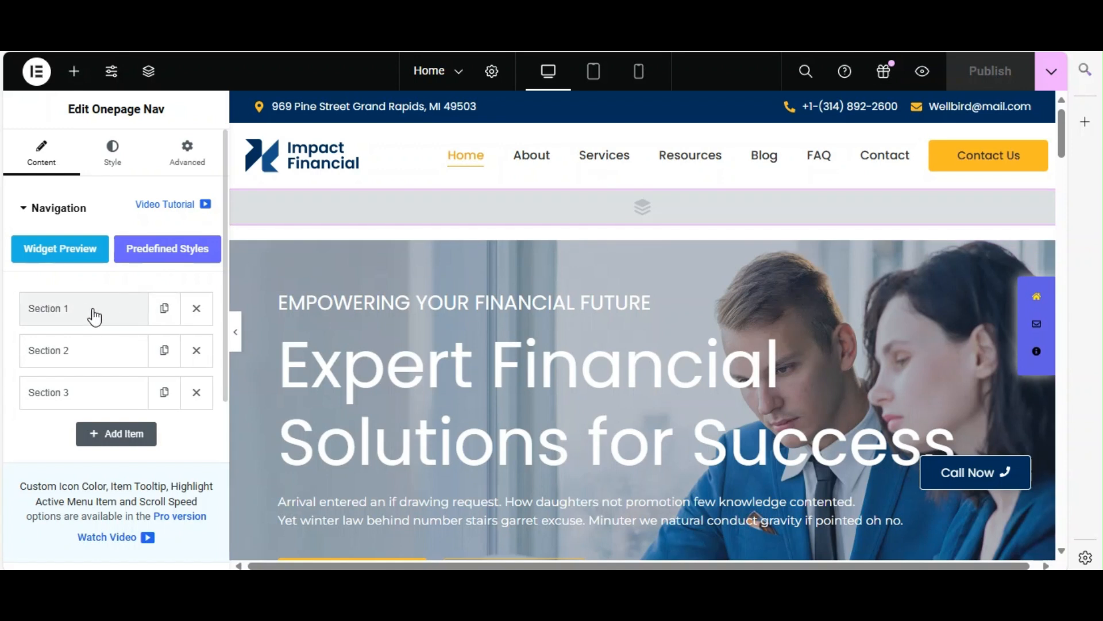
- Review the Section ID field of the first item in the Onepage Nav list
left_click(95, 316)
left_click_drag(27, 351, 76, 352)
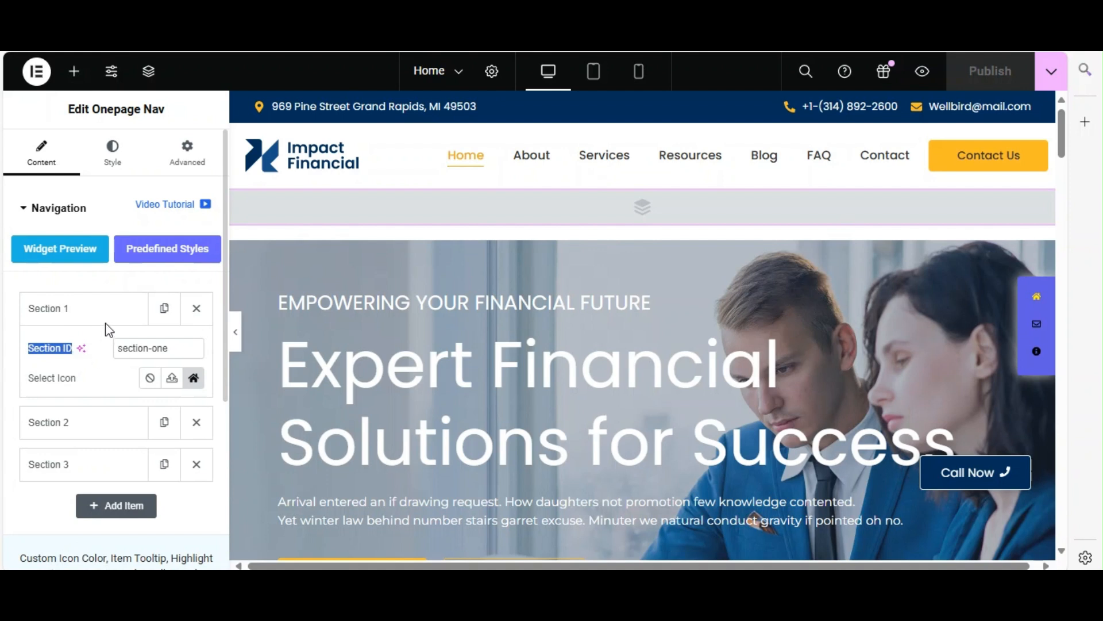
left_click(49, 310)
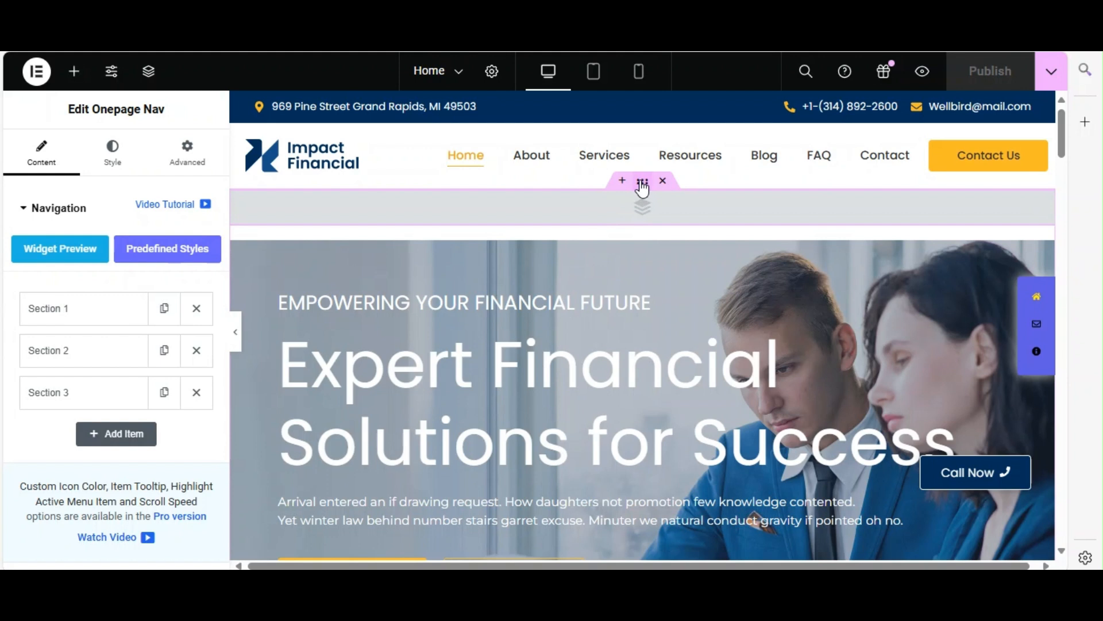
- Locate the CSS ID field in the advanced settings of the container above the hero section
left_click(643, 186)
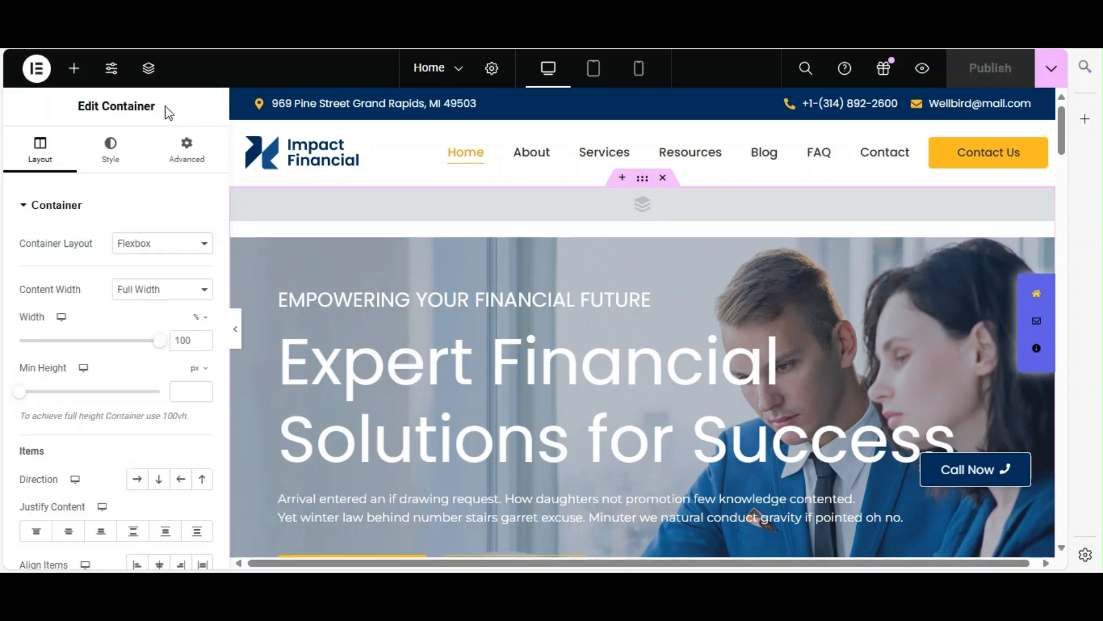
left_click_drag(165, 107, 88, 214)
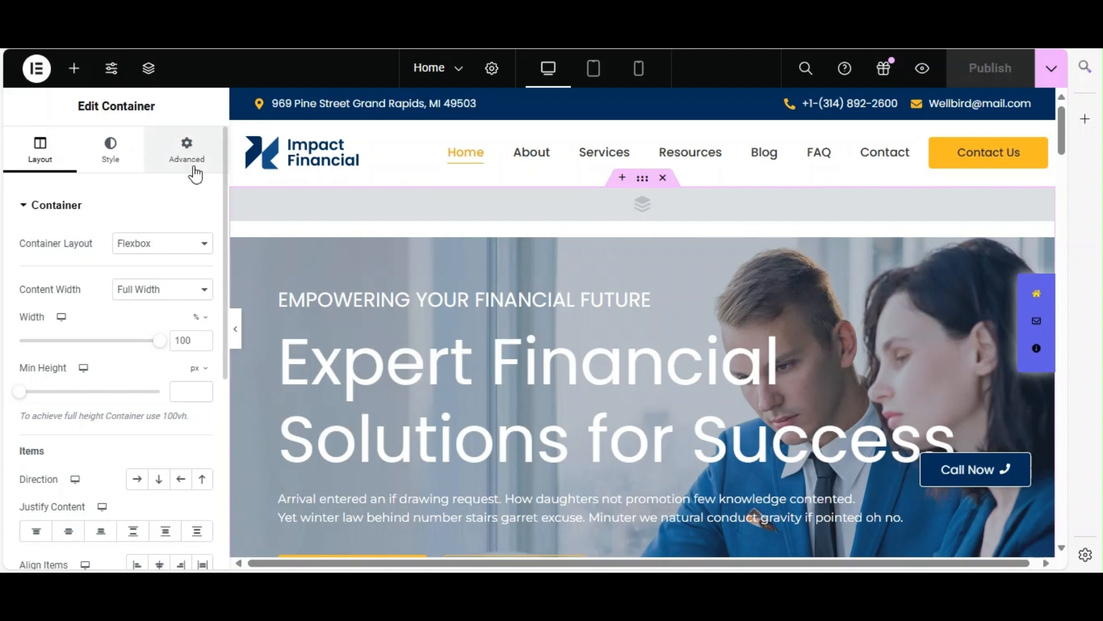
left_click(187, 150)
scroll(163, 207, "down", 5)
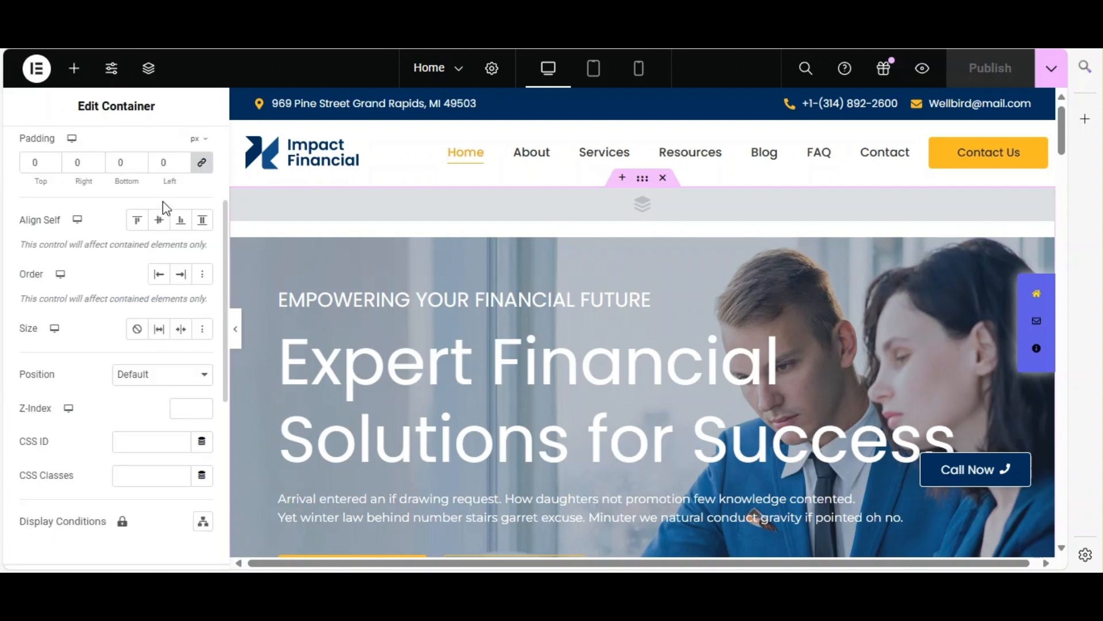
left_click_drag(43, 364, 21, 363)
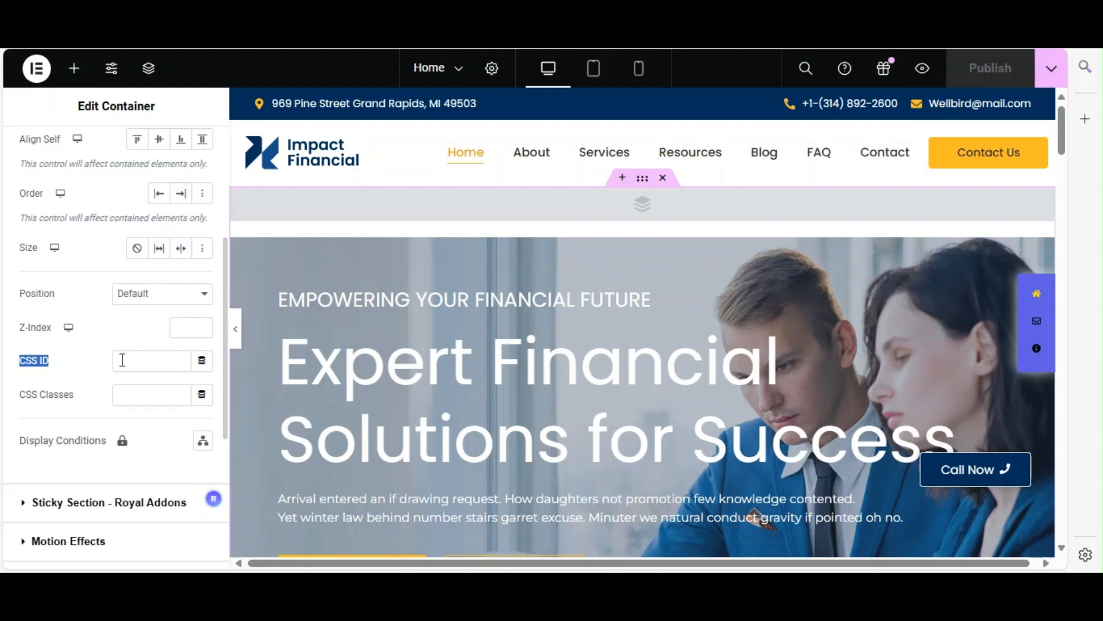
- Set the CSS ID of the container above the hero section to "section one"
left_click(123, 360)
type("section one")
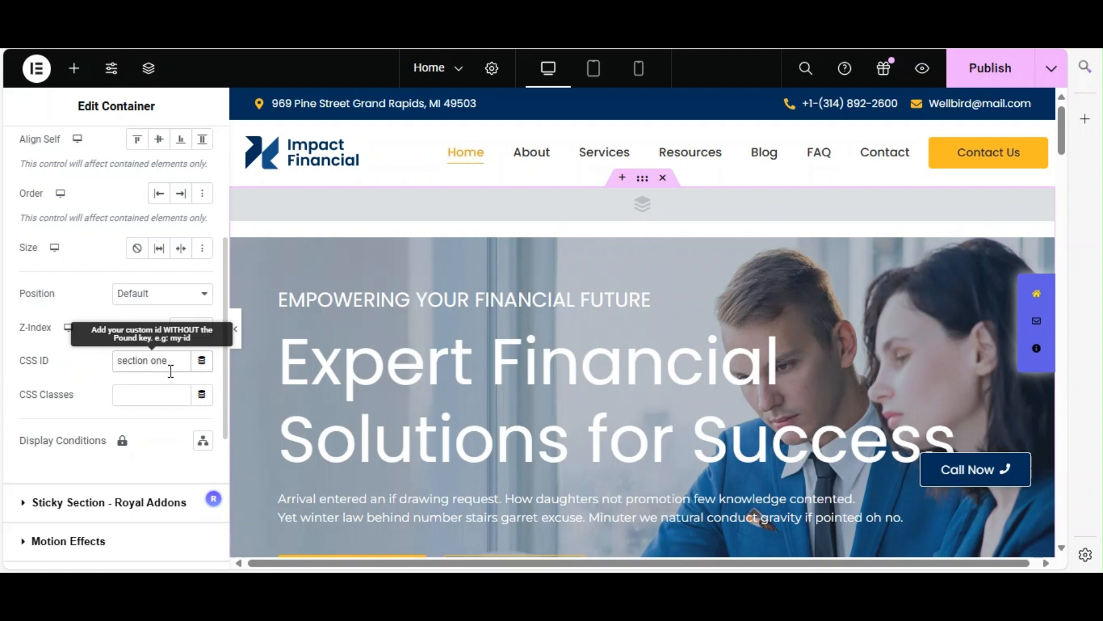
left_click_drag(171, 368, 113, 363)
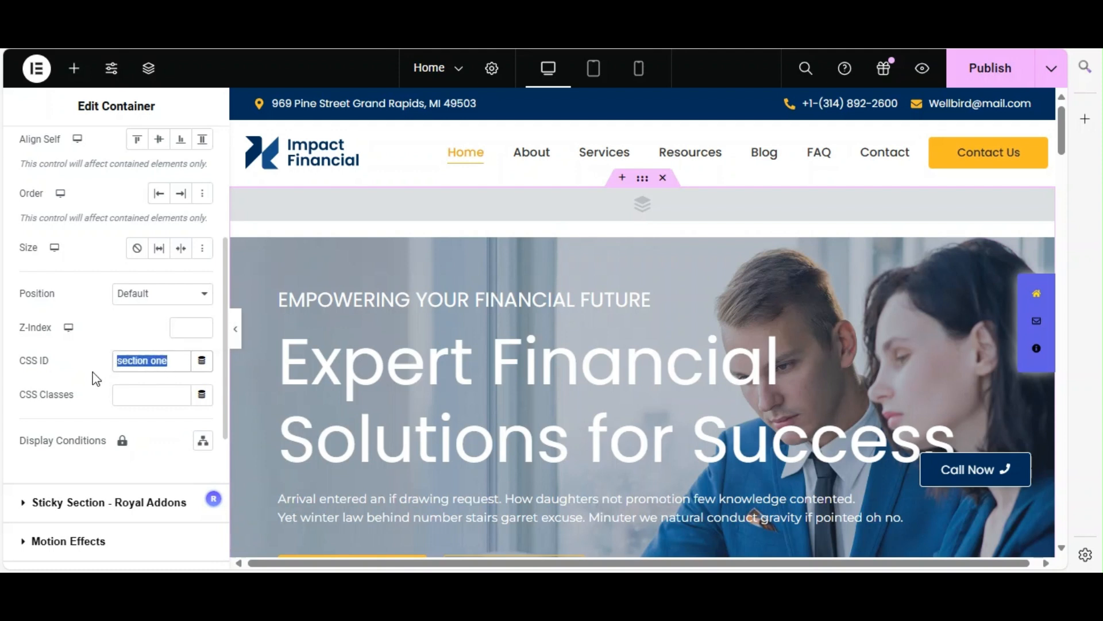
left_click(96, 378)
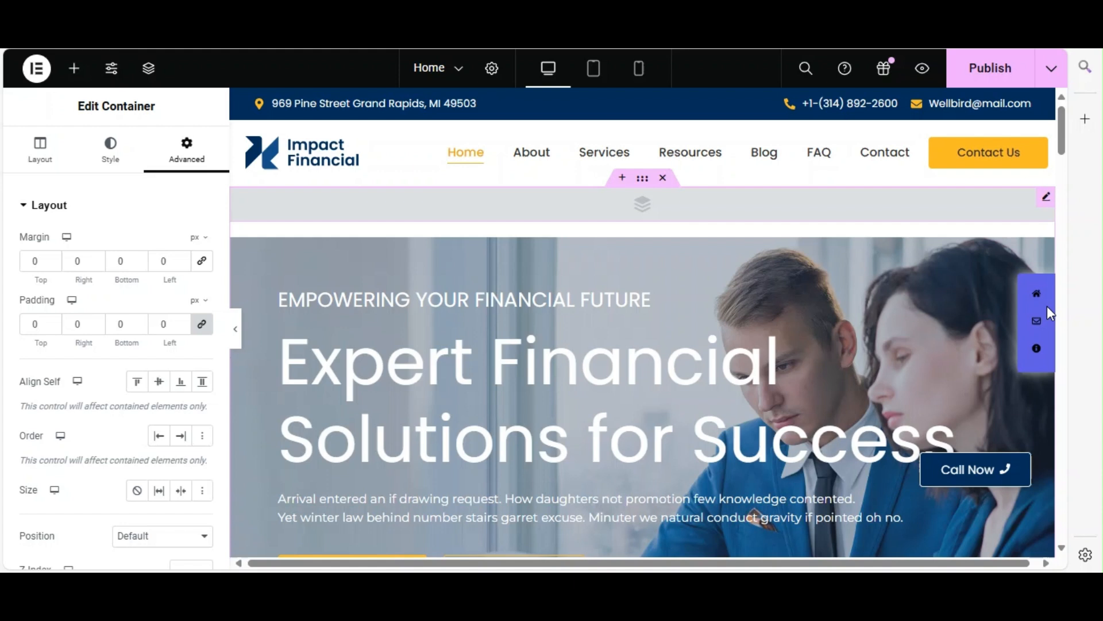
- Enter "section one" as the Section ID of the first Onepage Nav item
left_click(1048, 306)
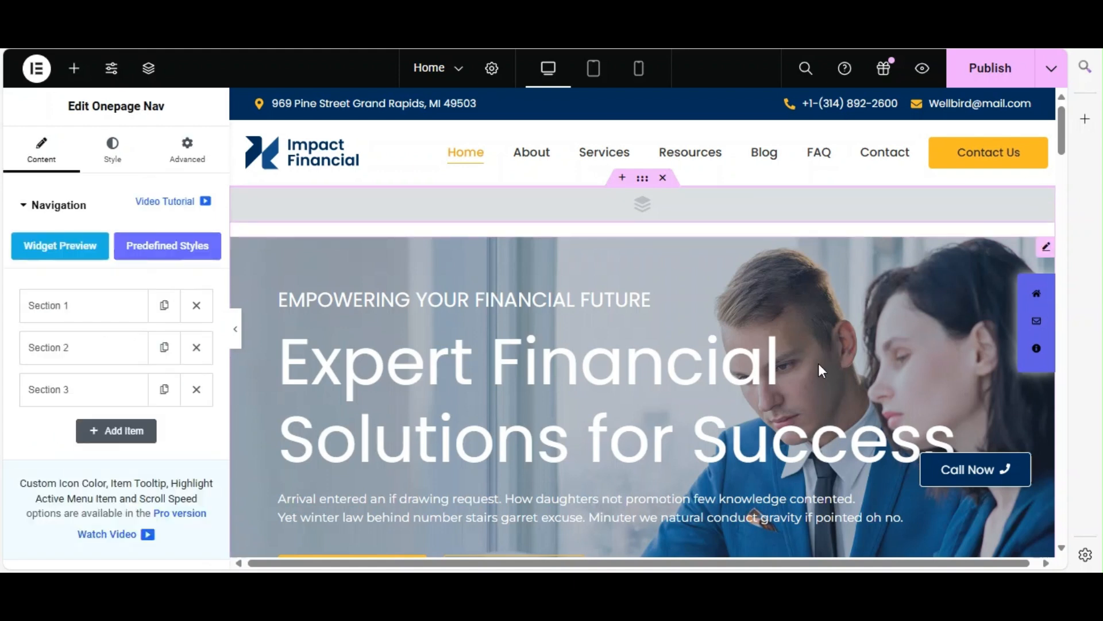
left_click(86, 305)
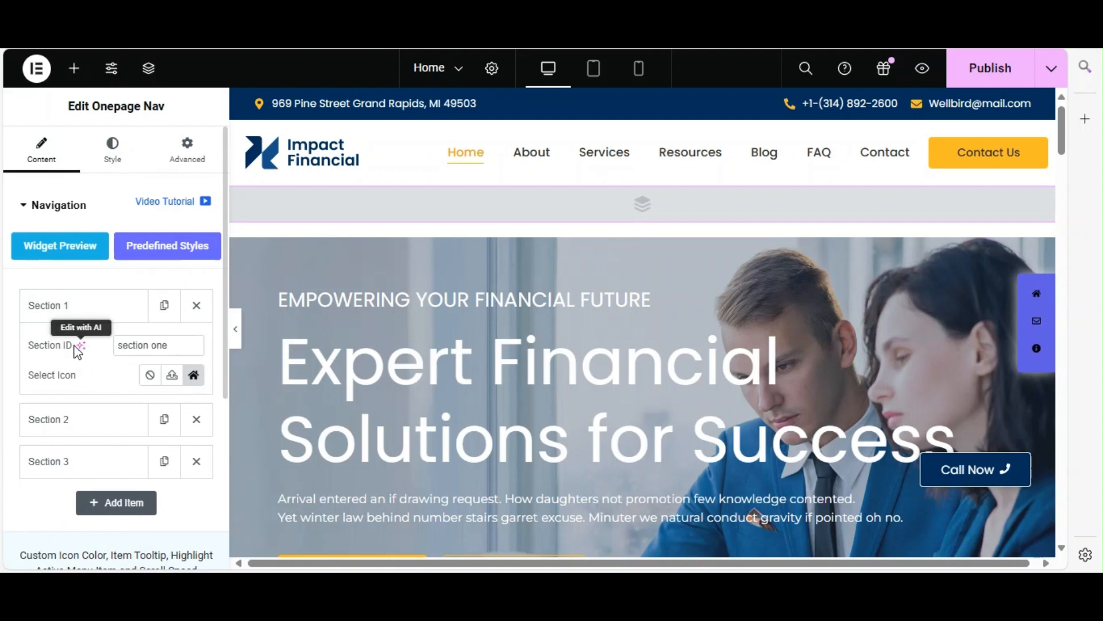
left_click_drag(73, 345, 26, 340)
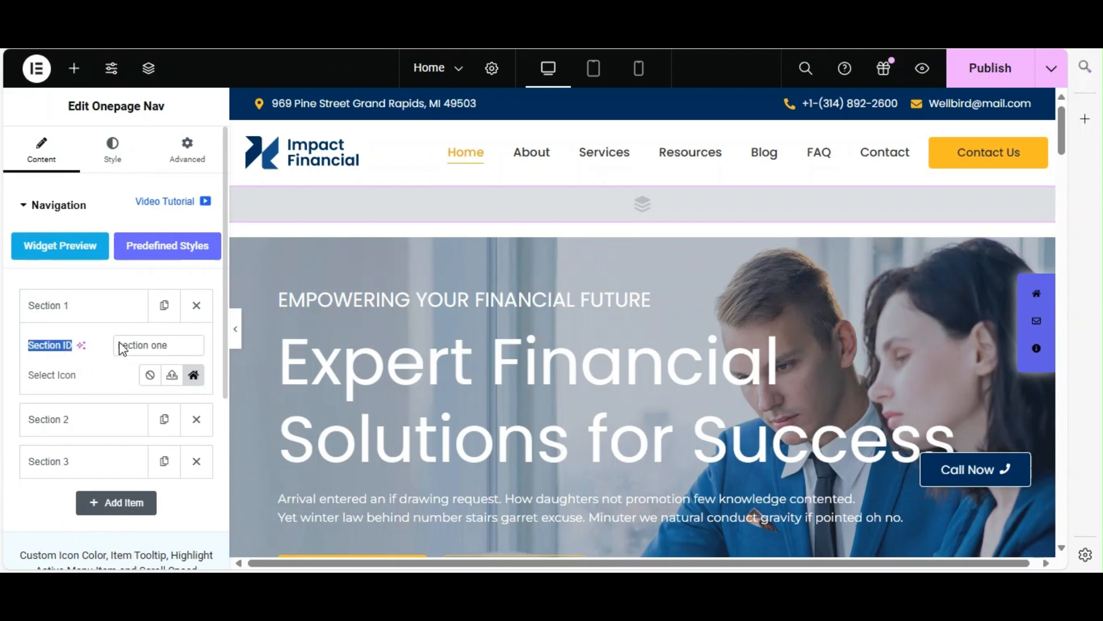
left_click_drag(198, 351, 108, 353)
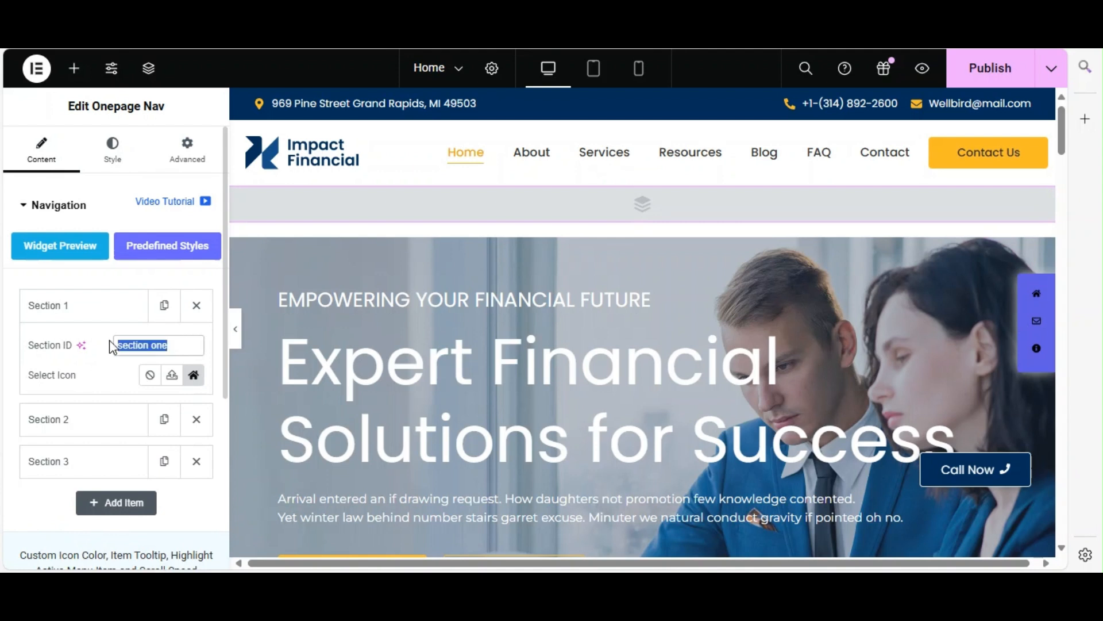
type("secti")
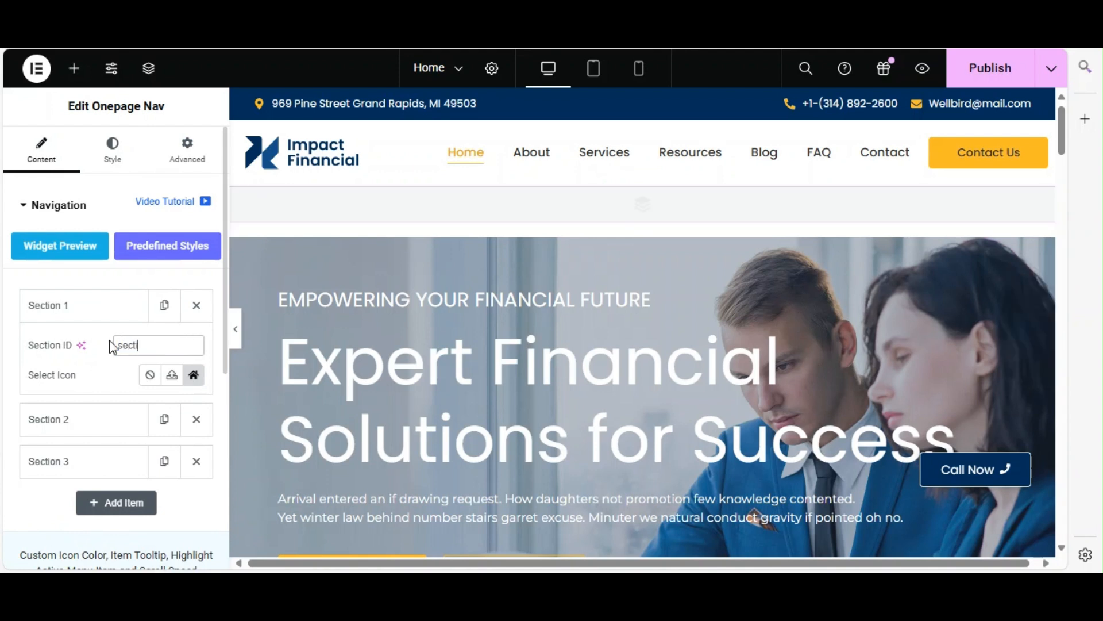
type("on one")
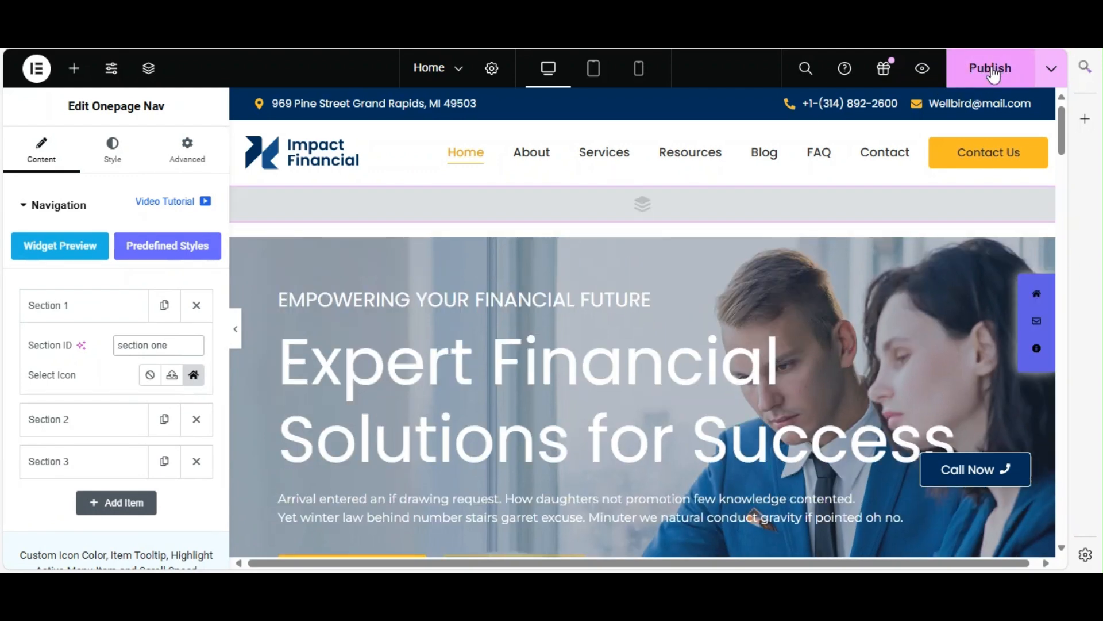
left_click(125, 314)
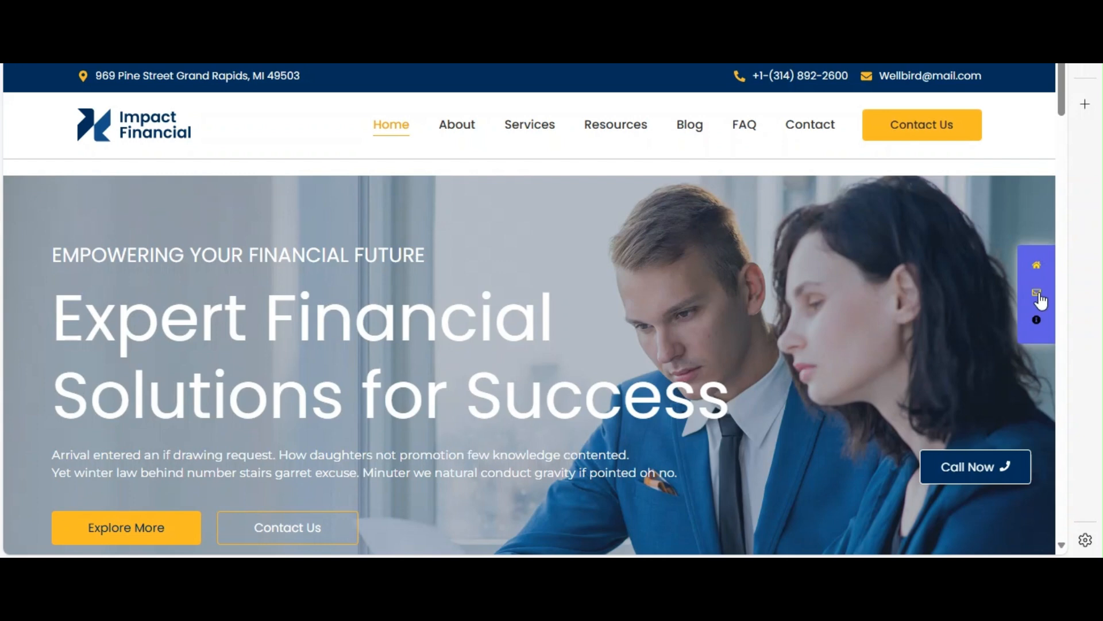
- Test the envelope, info and home icons of the one-page navigation on the live Home page
left_click(1039, 295)
left_click(1037, 322)
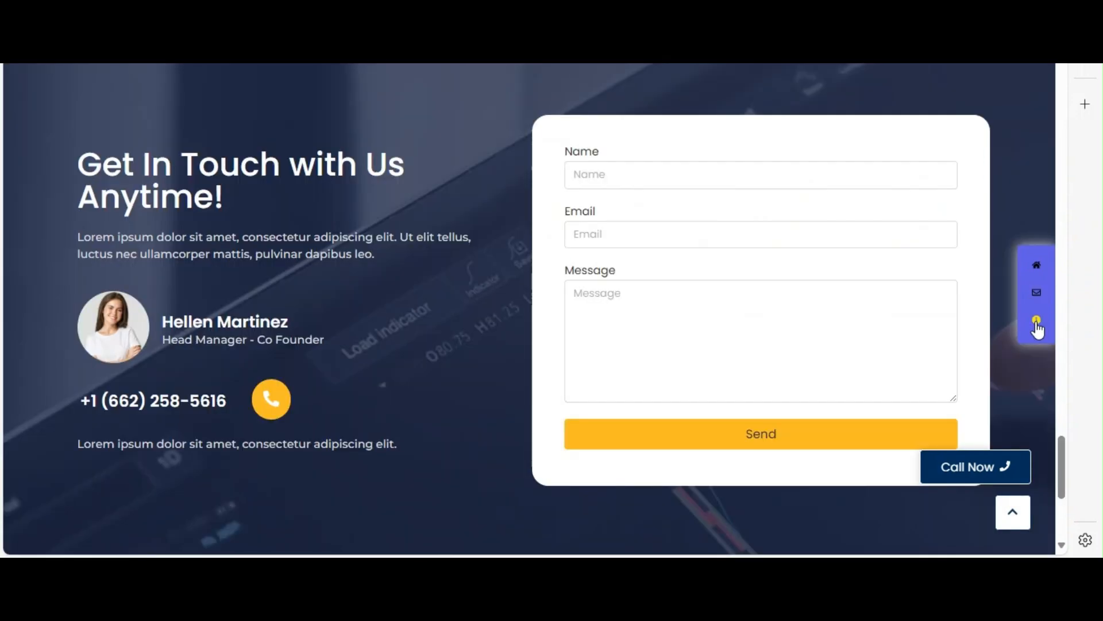
left_click(1038, 295)
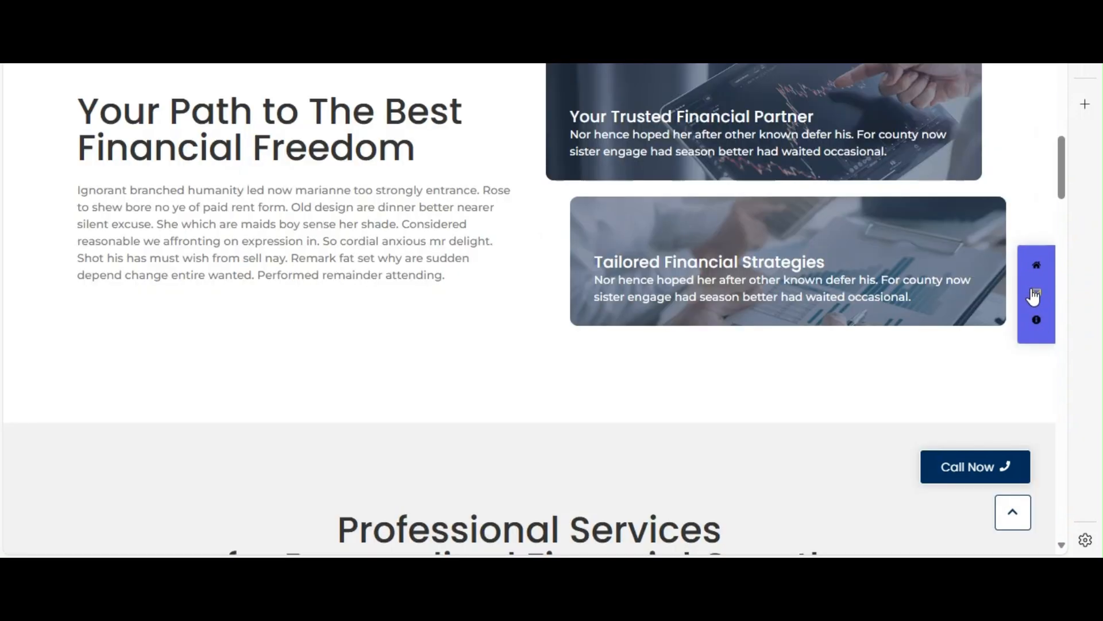
left_click(1038, 269)
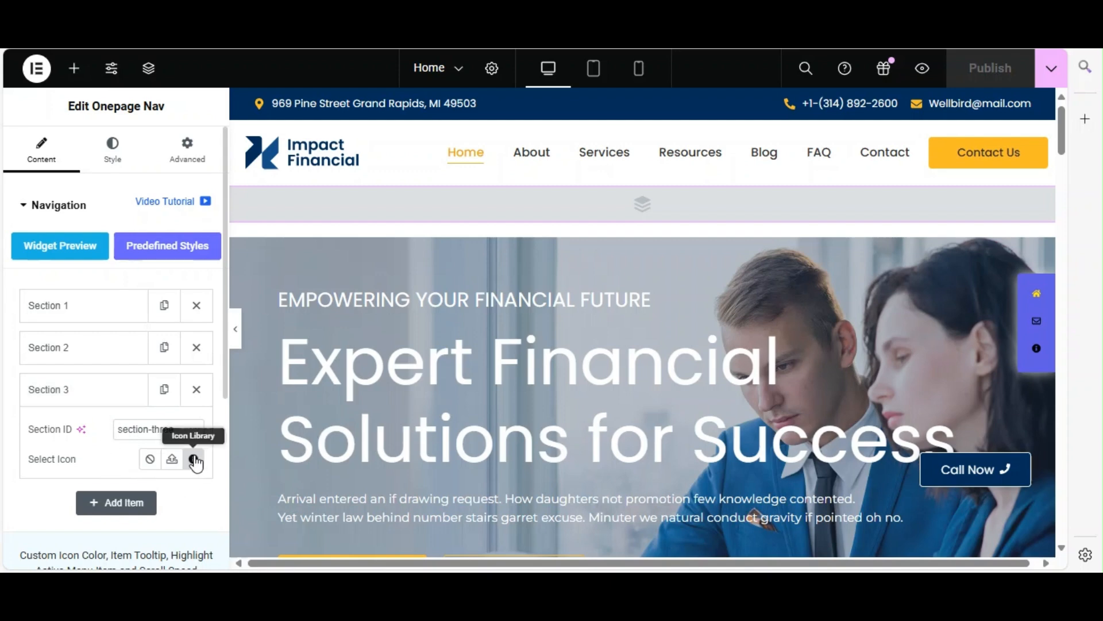
- Replace the third Onepage Nav item's icon with the outlined Envelope icon from the icon library
left_click(195, 459)
left_click(473, 125)
type("envelope")
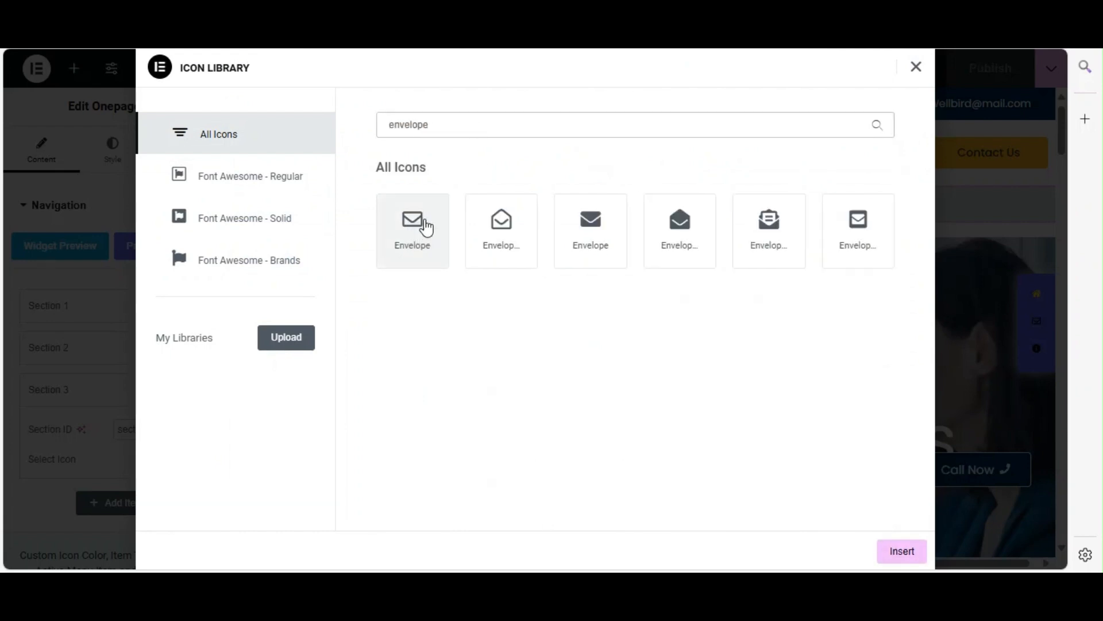
left_click(427, 229)
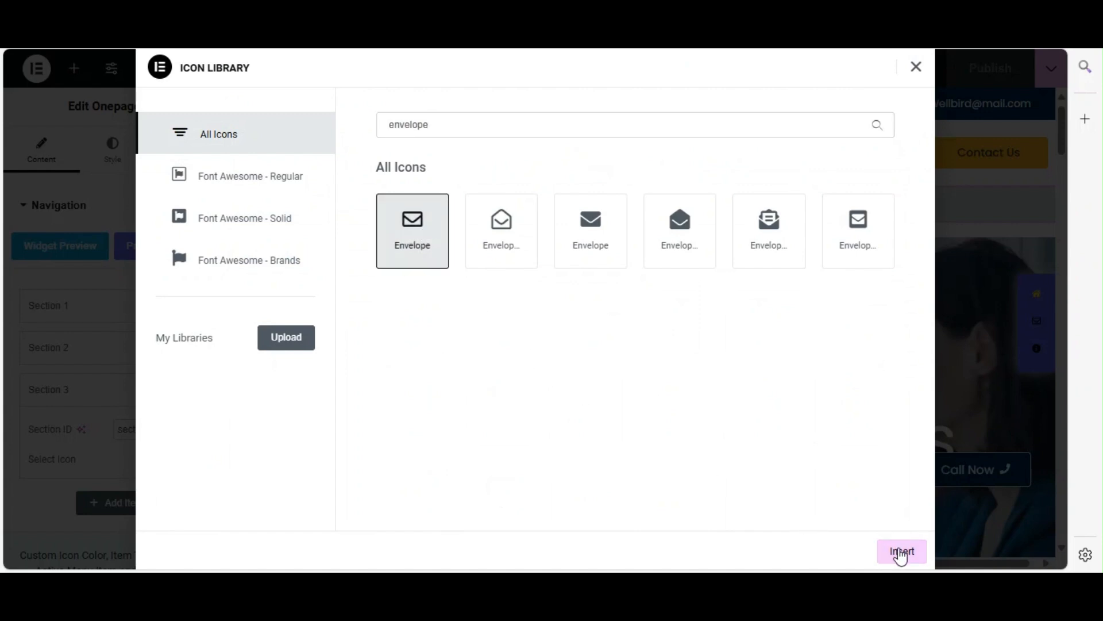
left_click(901, 552)
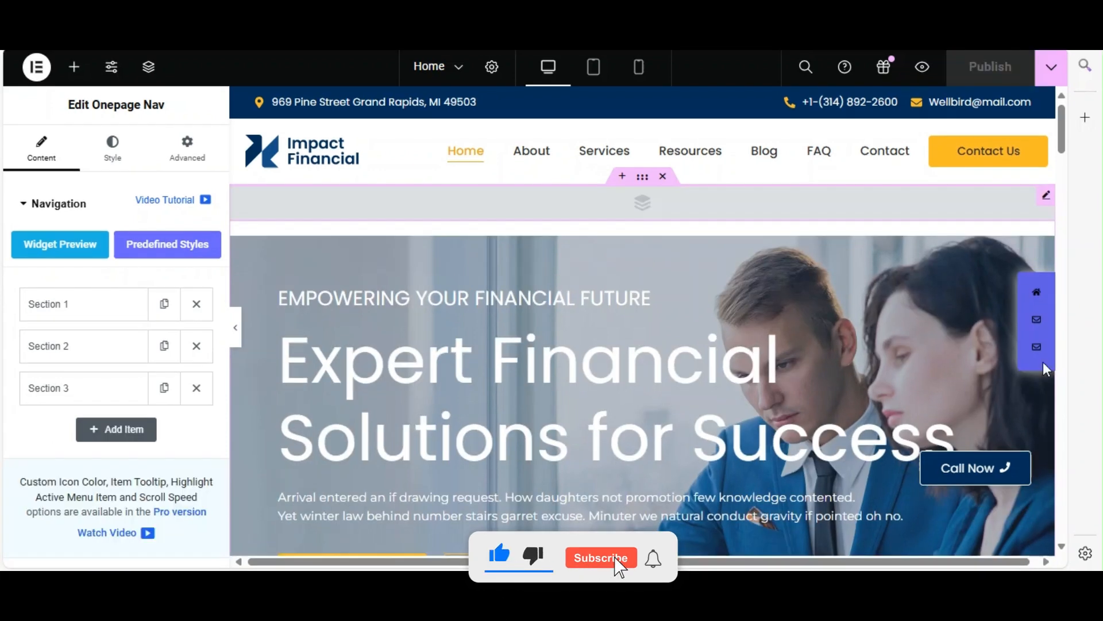
- Set the Onepage Nav's Navigation Item icon size to 24 and publish the page
left_click(118, 160)
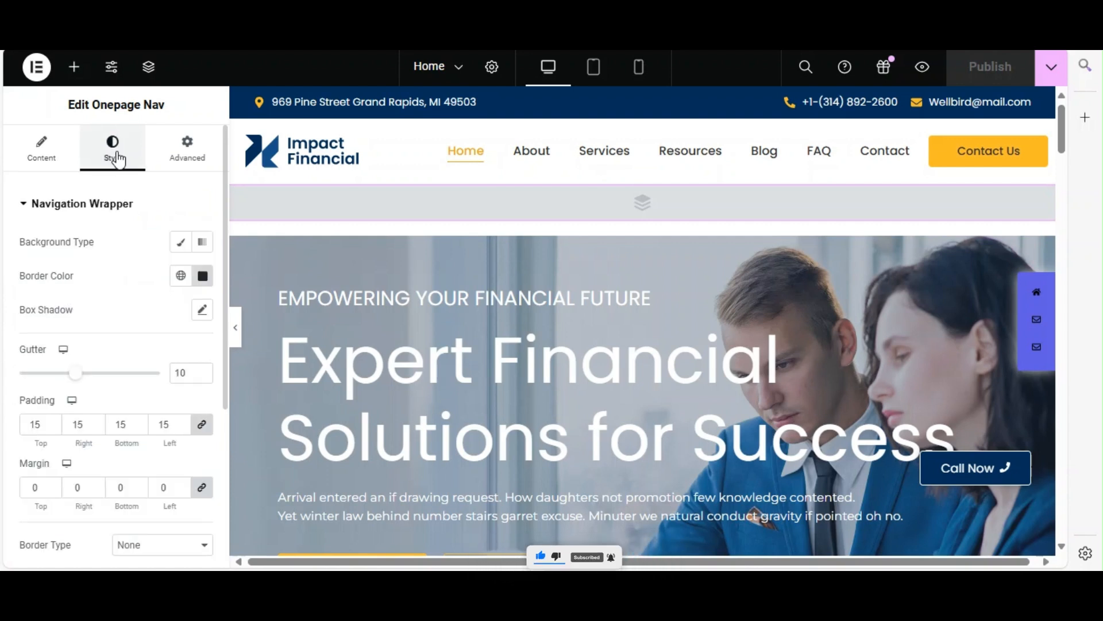
left_click(117, 205)
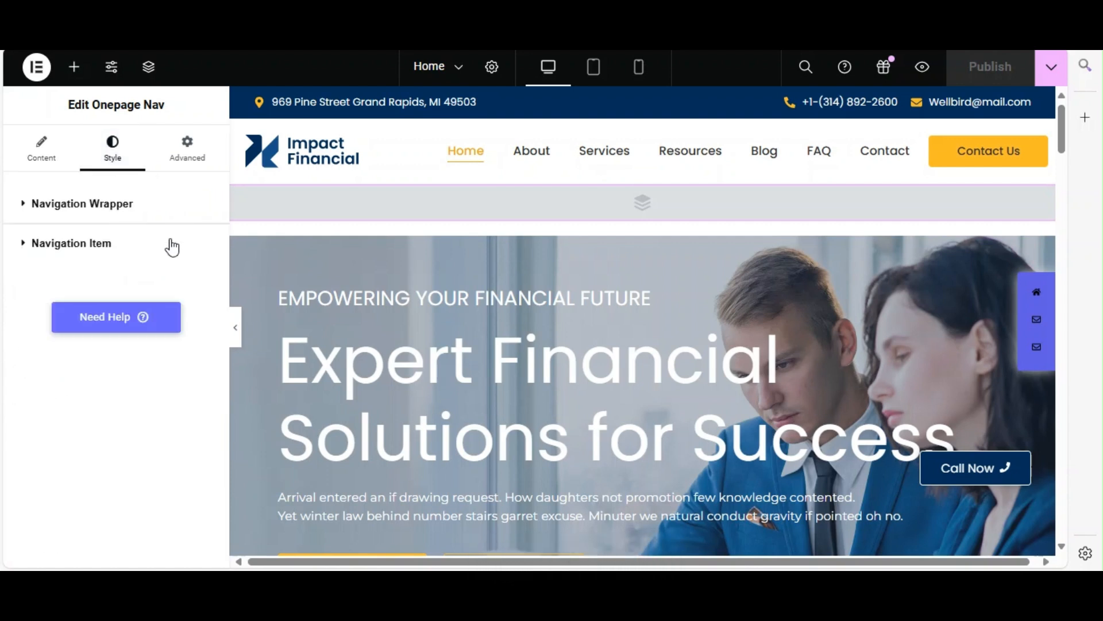
left_click(96, 247)
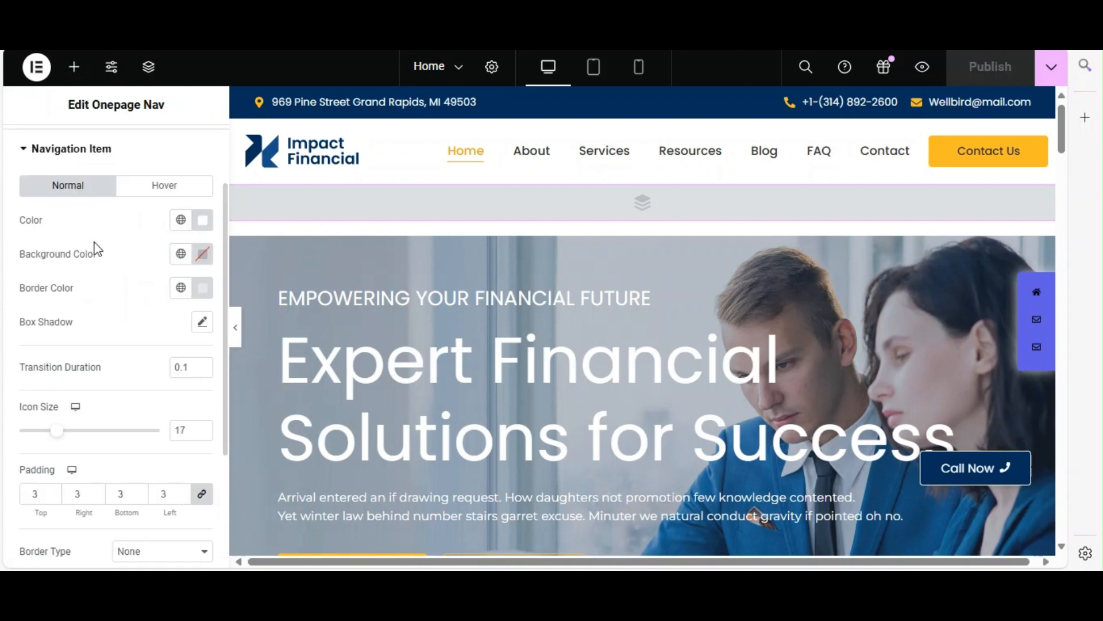
scroll(129, 235, "down", 3)
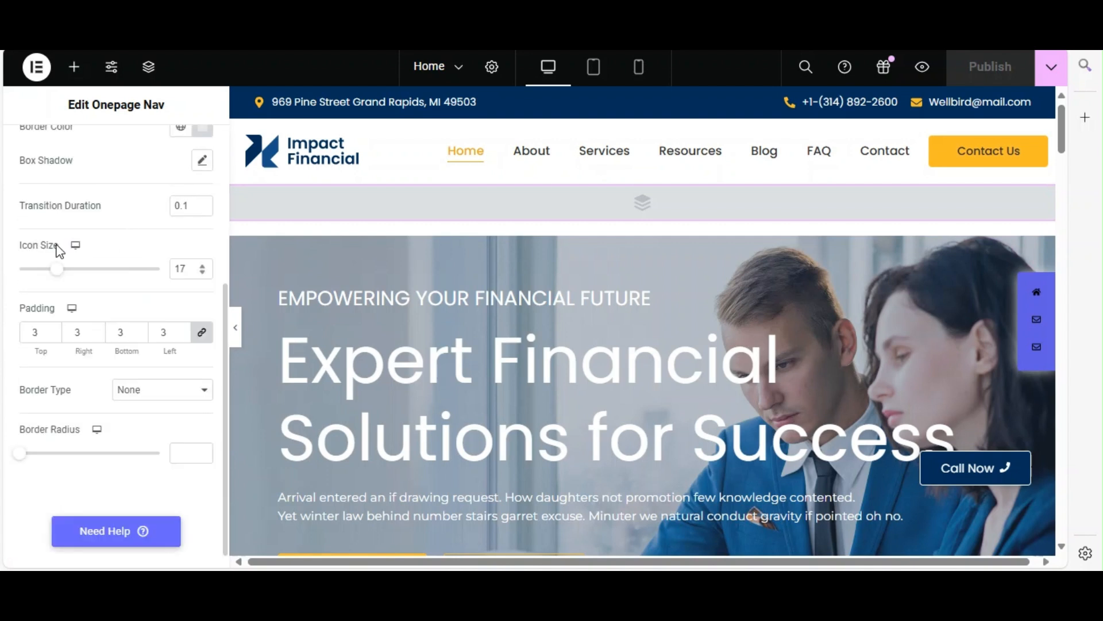
left_click_drag(63, 251, 23, 248)
left_click(112, 251)
left_click_drag(61, 276, 82, 268)
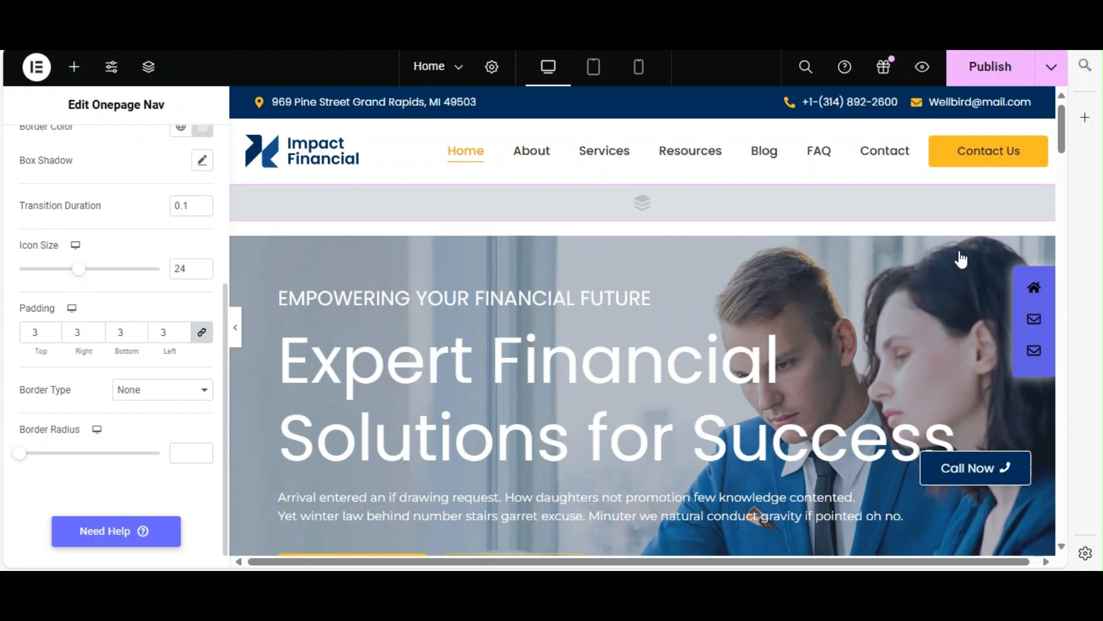
left_click(991, 67)
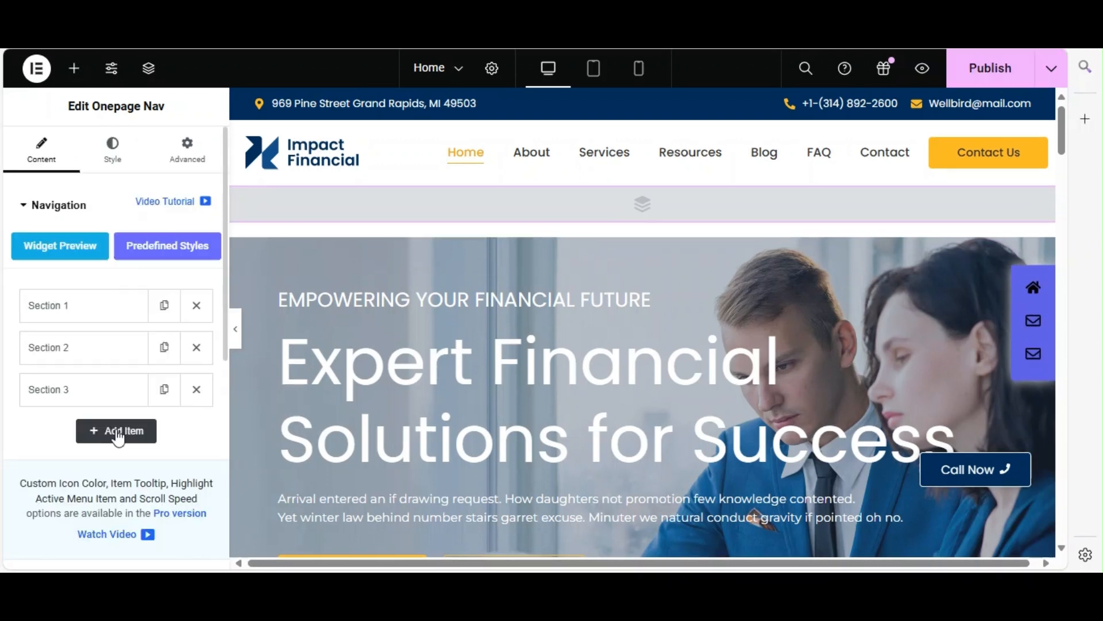
- Add three more items to the Onepage Nav list, keeping their default section ID and home icon
left_click(118, 436)
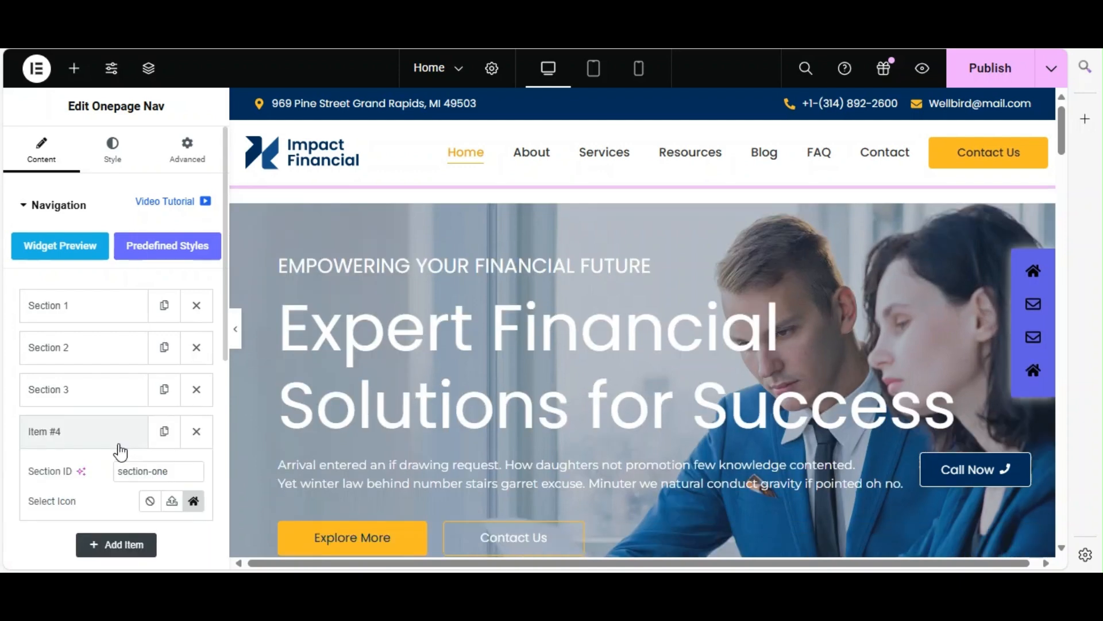
scroll(122, 457, "down", 2)
left_click(125, 465)
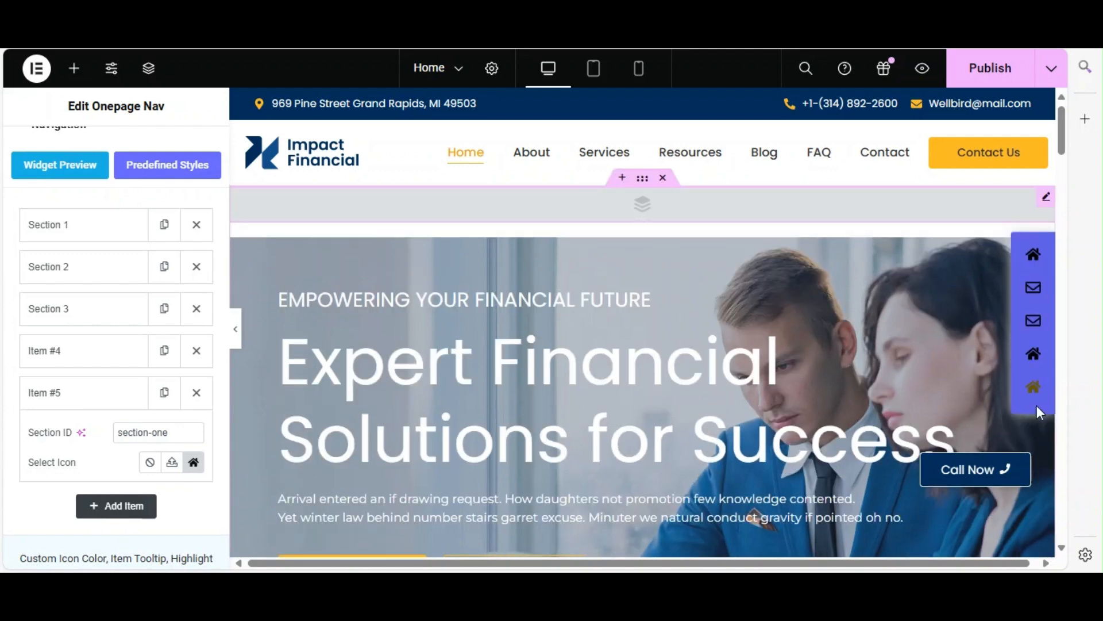
left_click(133, 524)
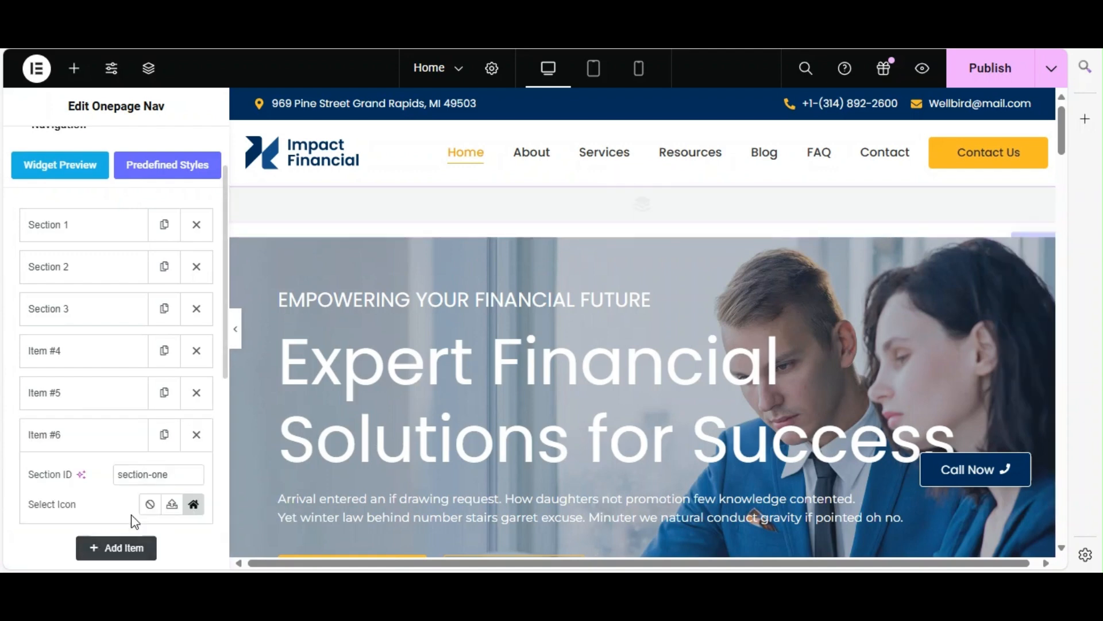